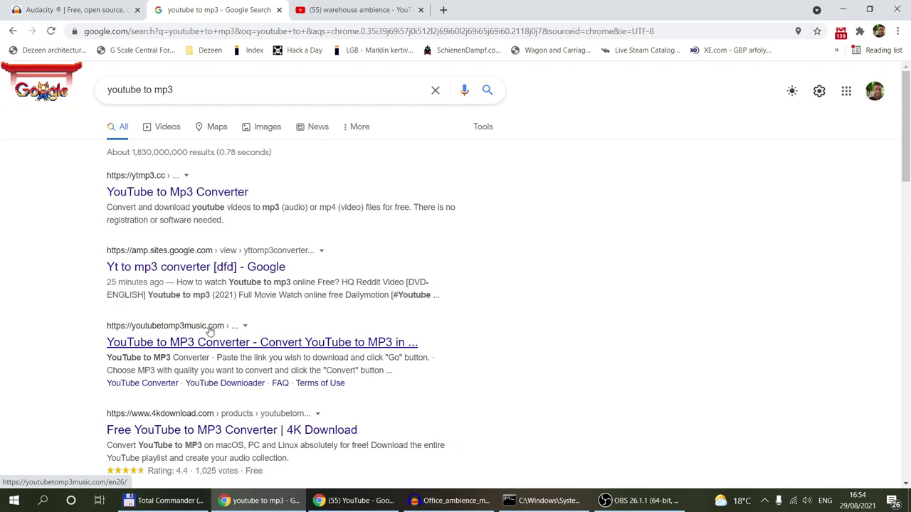
Review the YouTube-to-MP3 converter search results, the YouTube warehouse ambience results and the Audacity home page
scroll(385, 396, "down", 3)
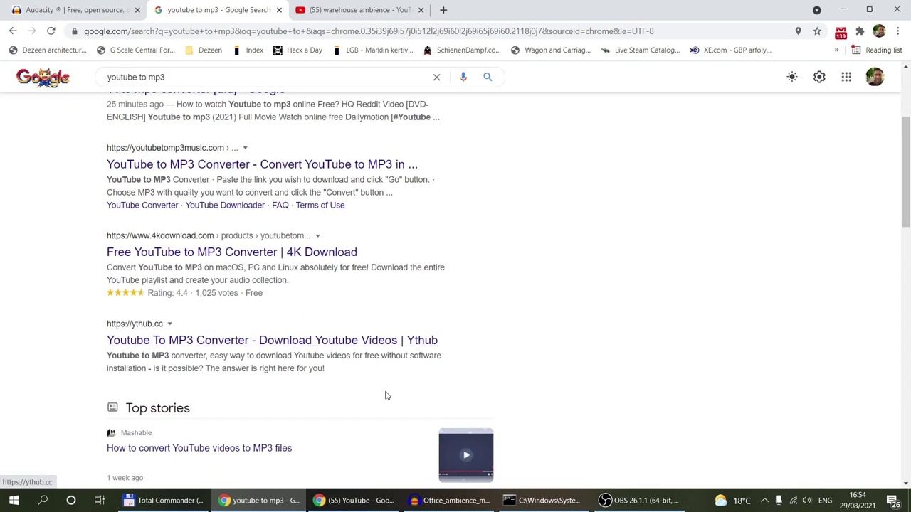
scroll(385, 396, "up", 3)
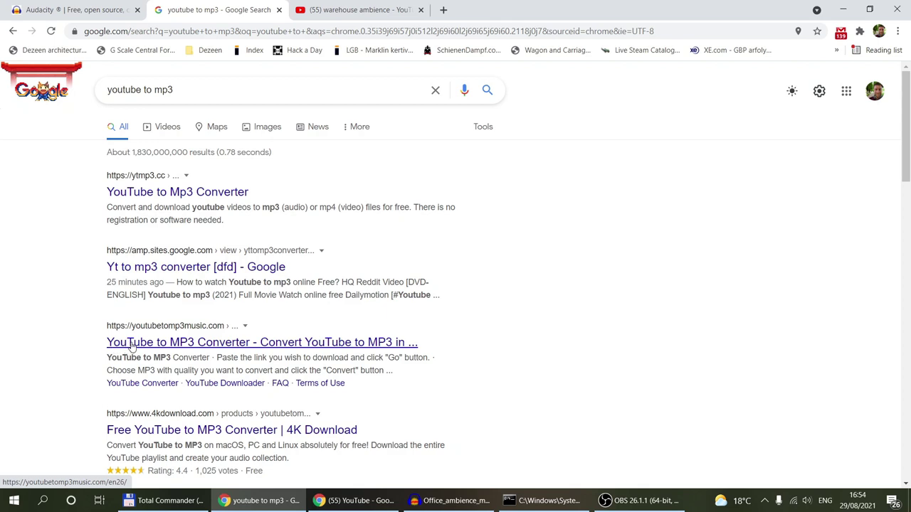
left_click(356, 10)
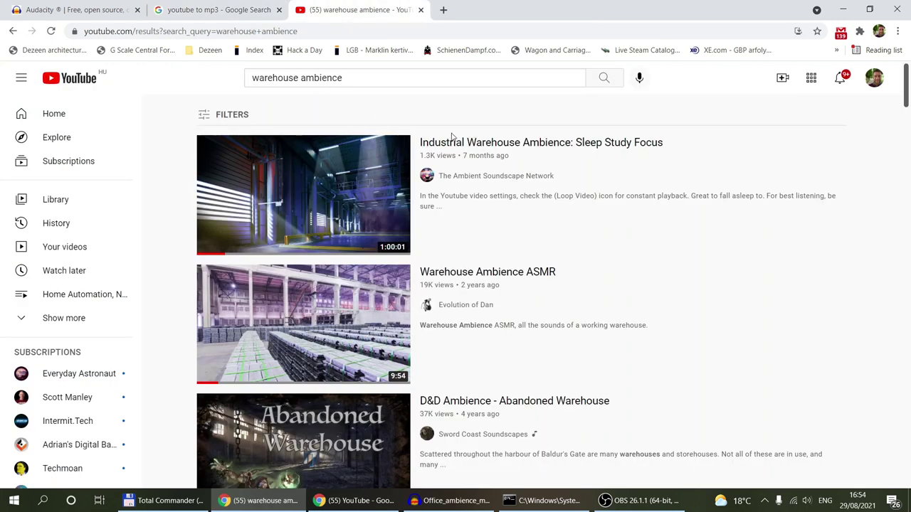
left_click(240, 8)
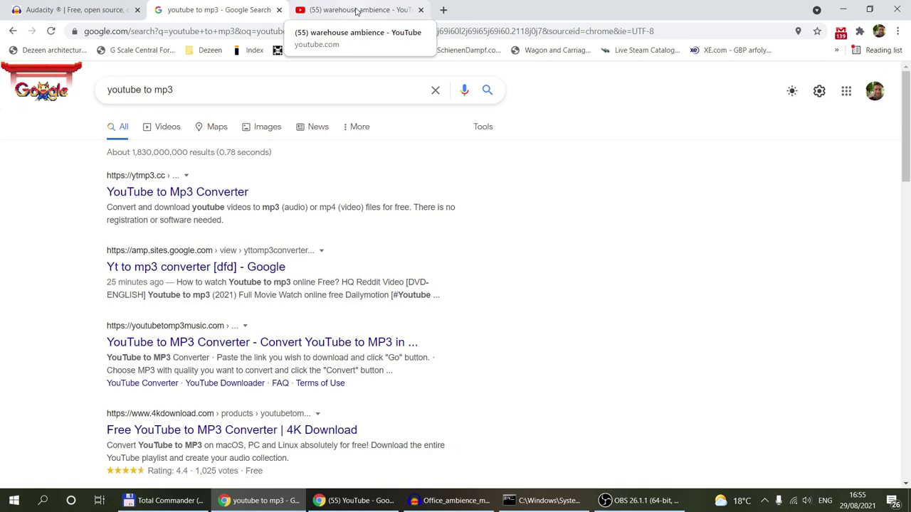
left_click(84, 7)
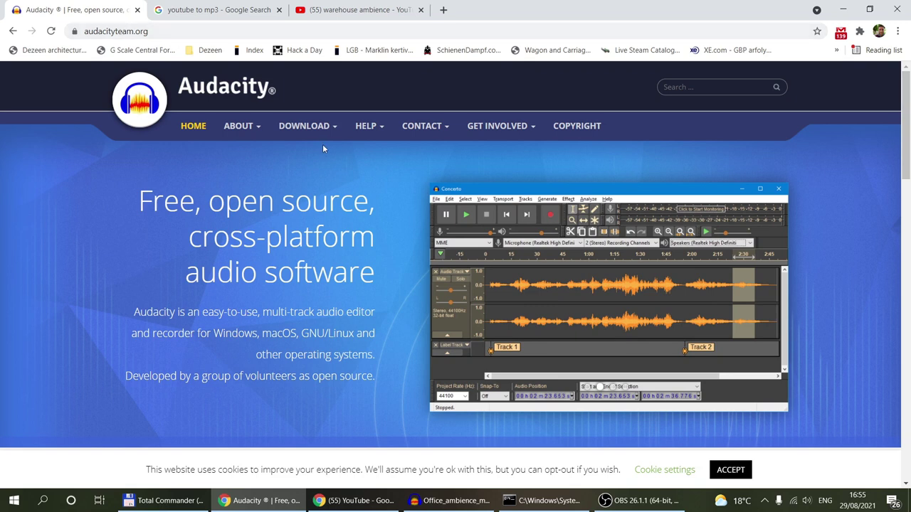
mouse_move(315, 135)
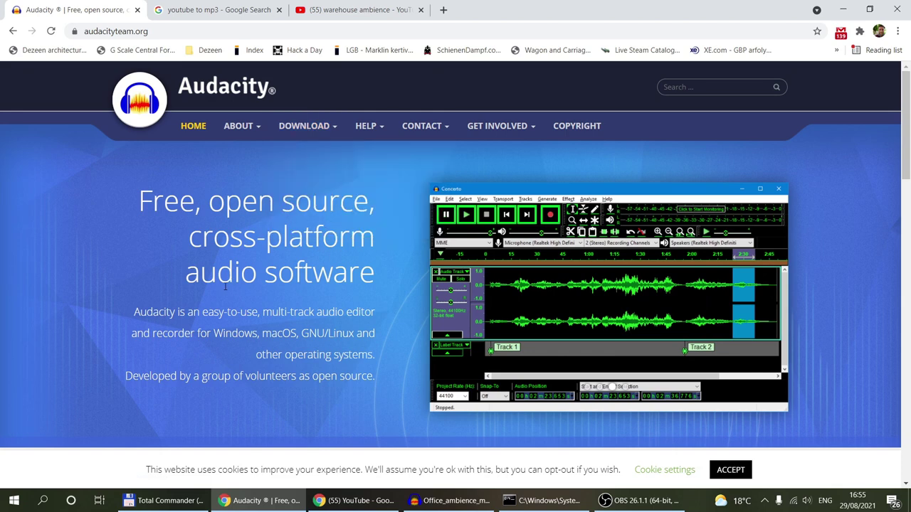
Switch to Audacity and import the MP3 "Office sound effect - Typing, telephone and printer" from Total Commander's Source audio folder
left_click(452, 500)
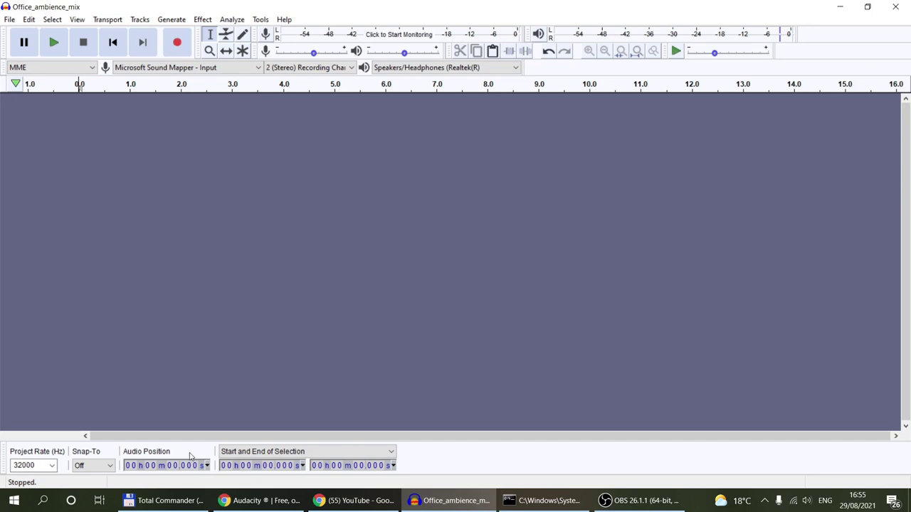
left_click(183, 501)
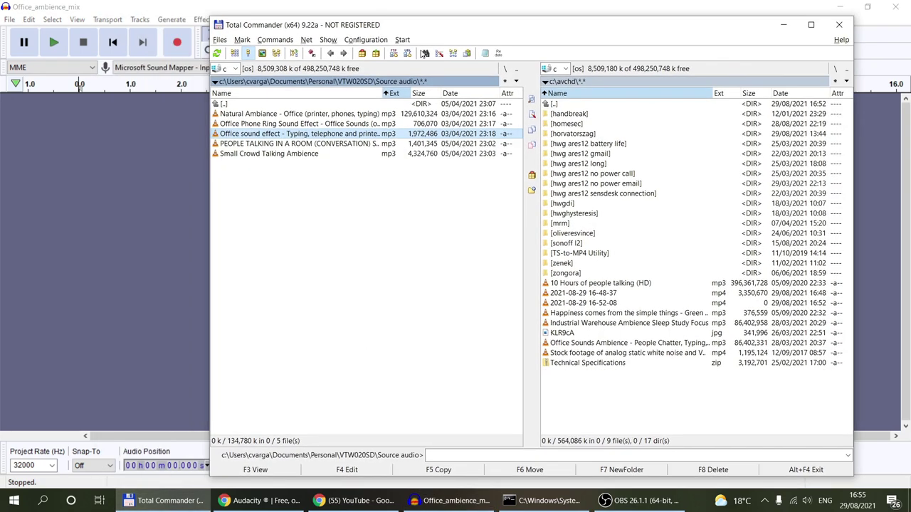
left_click_drag(249, 135, 104, 161)
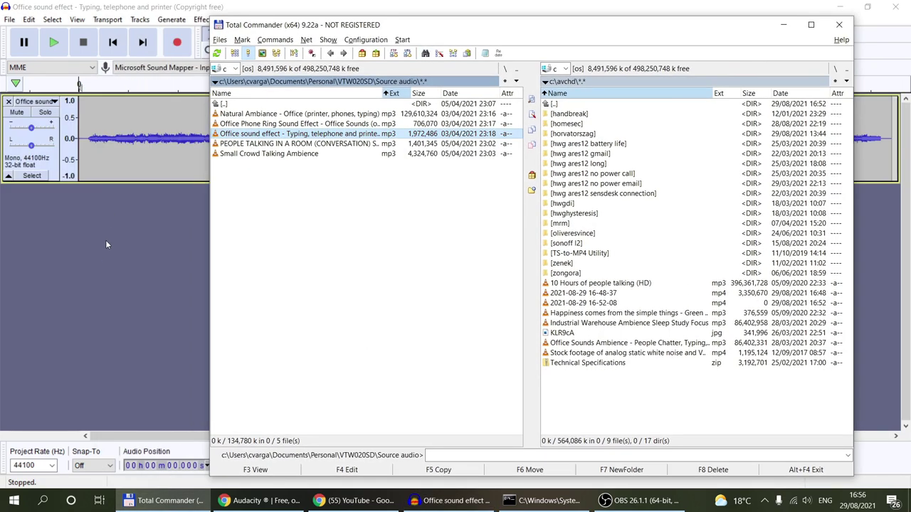
Listen to the imported office track from about 5 s, and to the section between about 40 and 45 s
left_click(132, 146)
key("space")
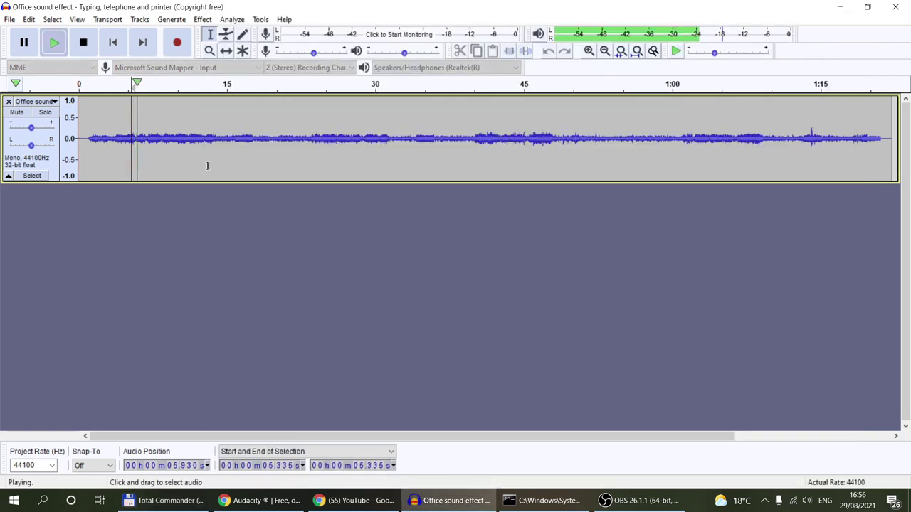
key("x")
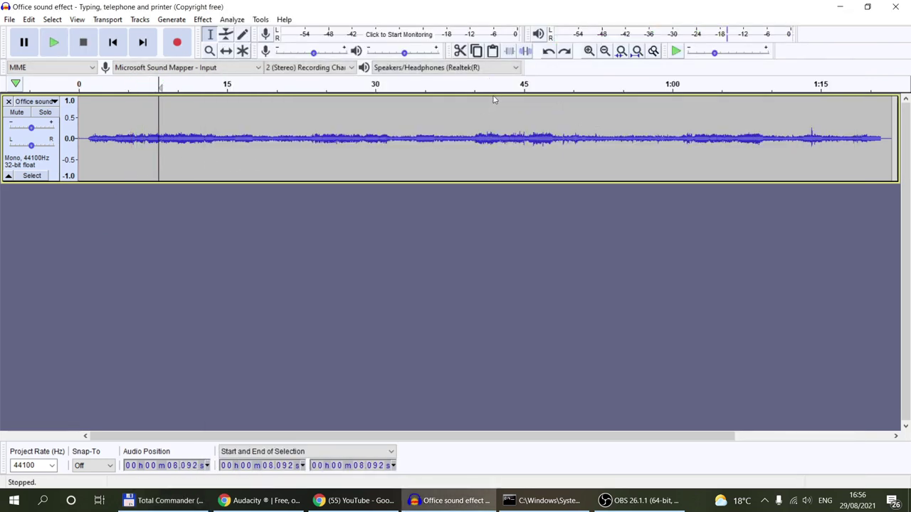
left_click_drag(475, 138, 527, 148)
key("space")
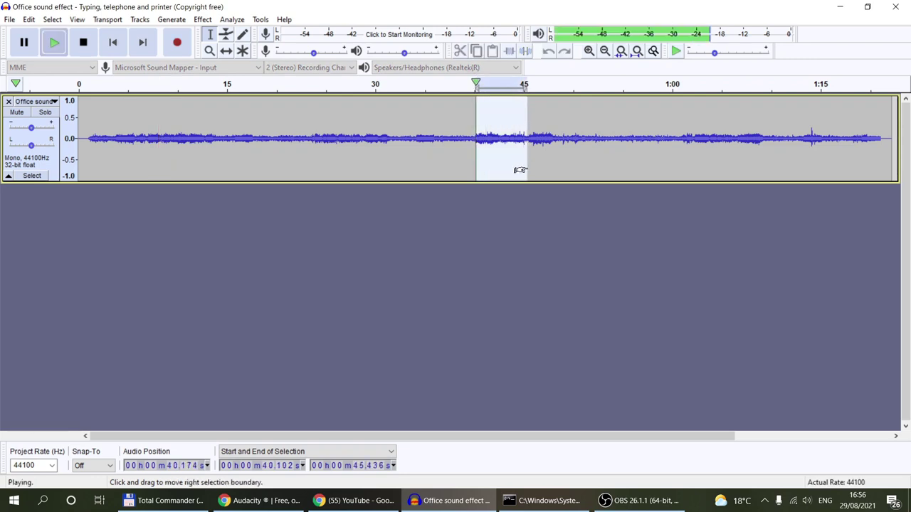
key("space")
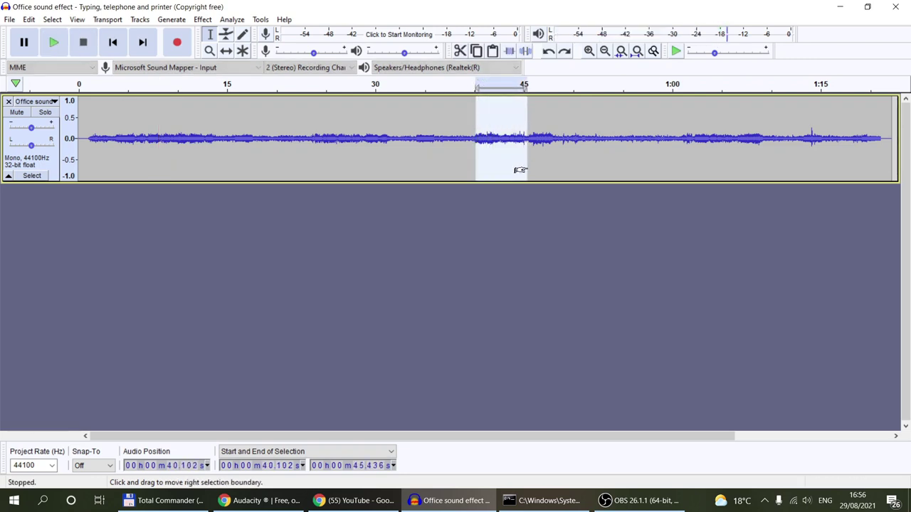
key("space")
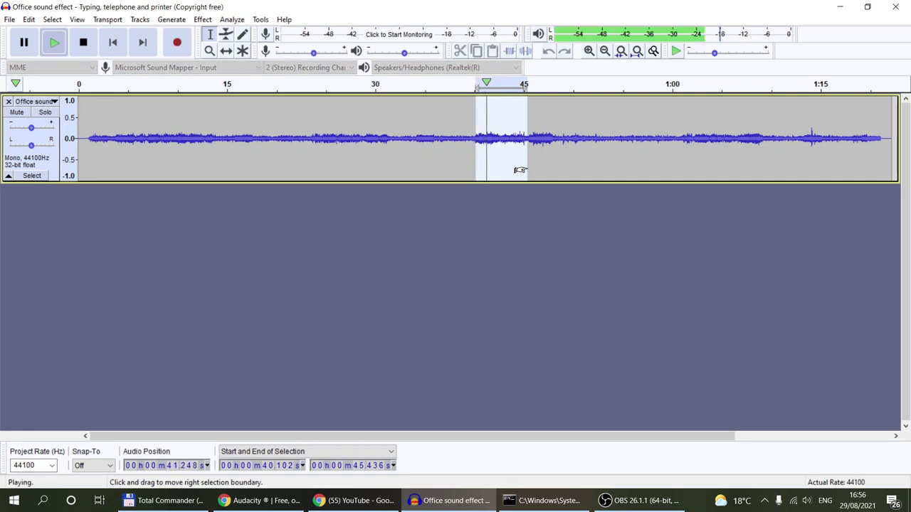
key("space")
left_click(490, 123)
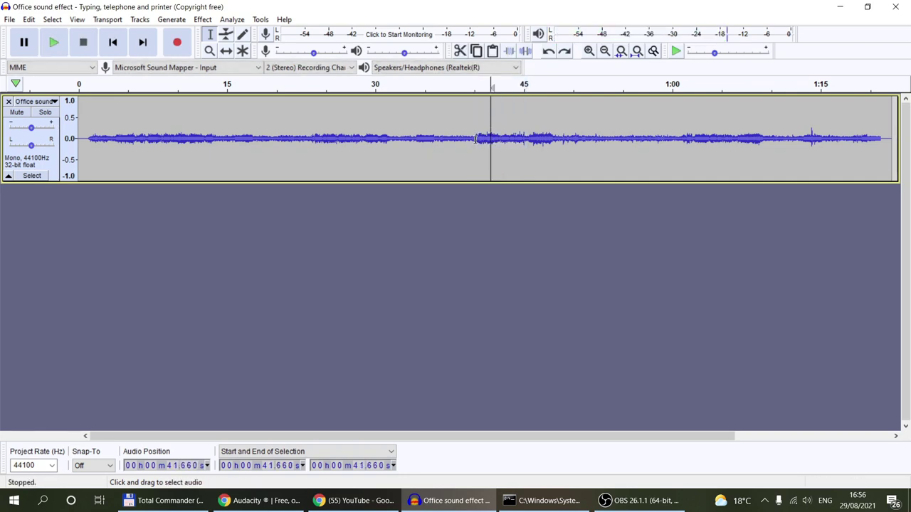
Trim the office track by deleting its first 39.9 s or so and everything after about 8.75 s of the remainder
left_click_drag(473, 140, 14, 139)
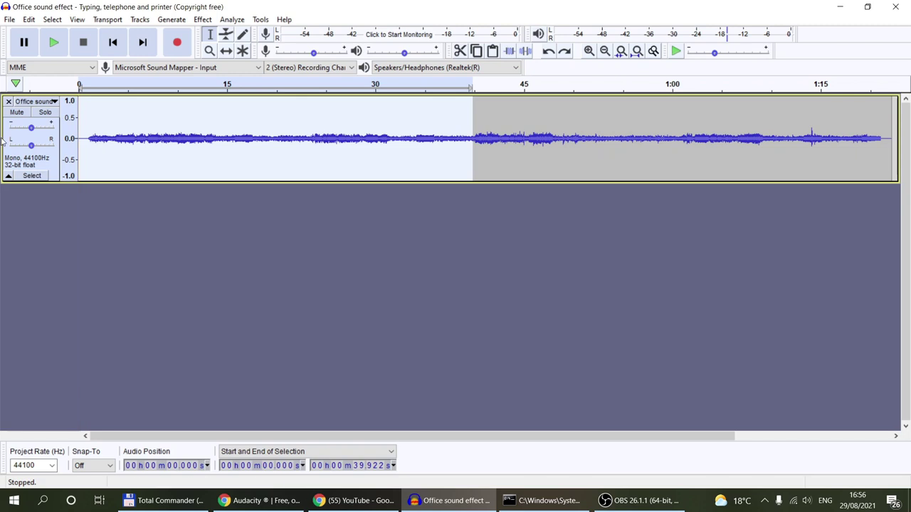
key("Delete")
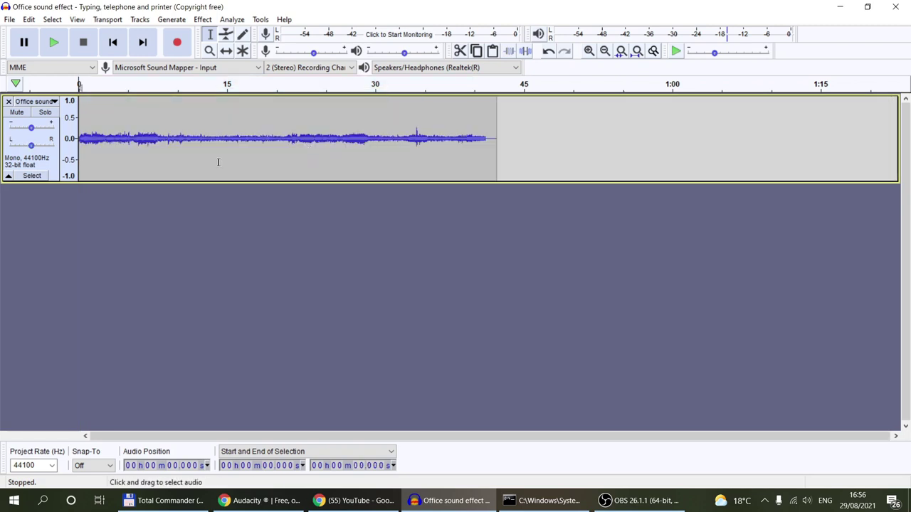
left_click_drag(165, 140, 616, 146)
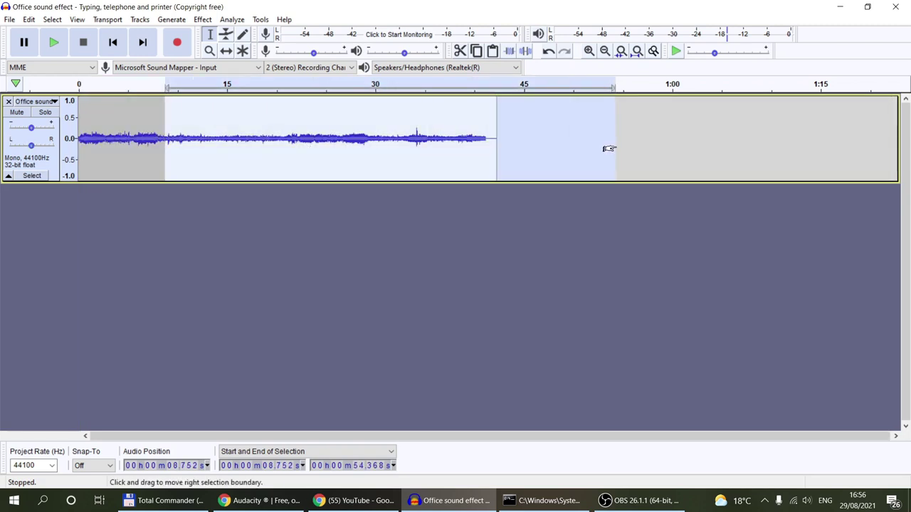
key("Delete")
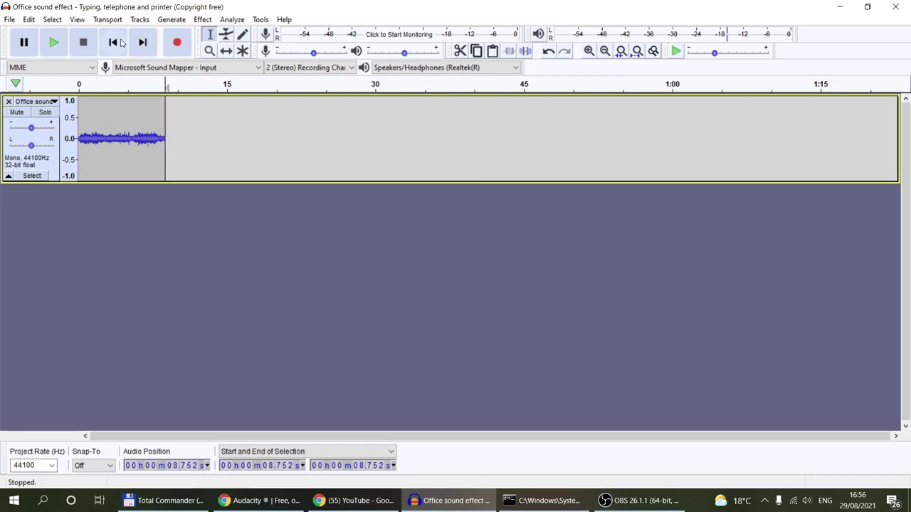
Play the trimmed office clip from the start, stopping after a few seconds
left_click(56, 44)
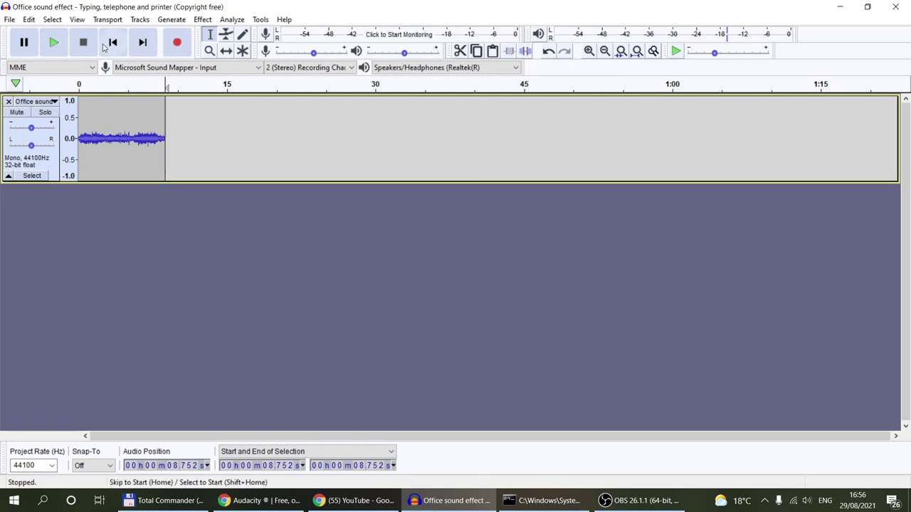
left_click(60, 47)
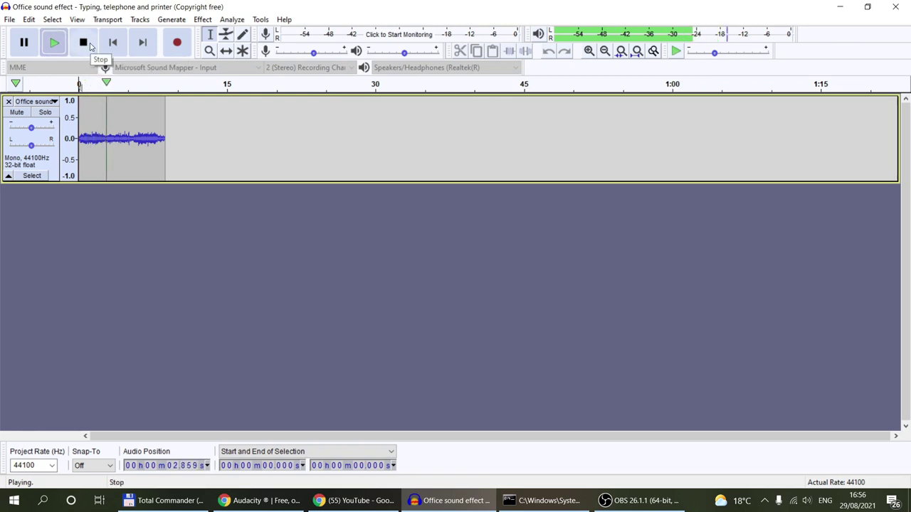
left_click(90, 46)
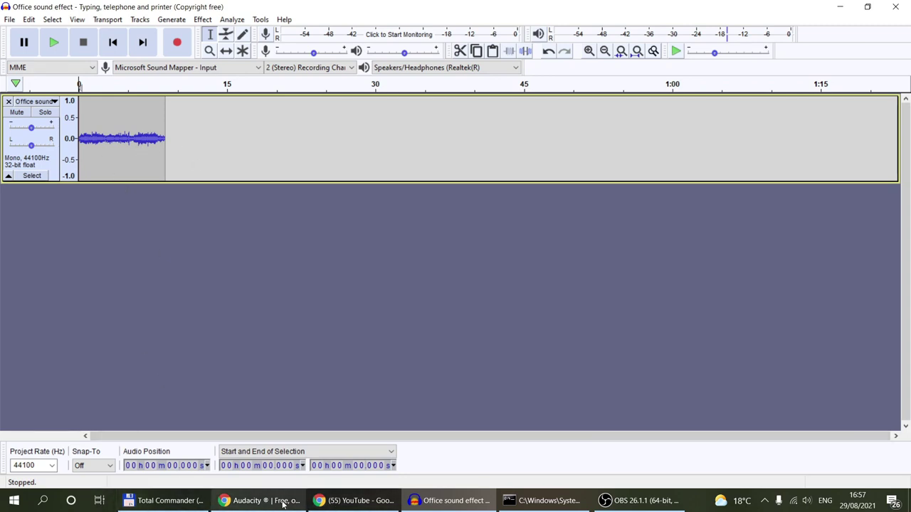
Import the "Office Phone Ring Sound Effect" MP3 from Total Commander as a second track and listen to its first ring
left_click(165, 501)
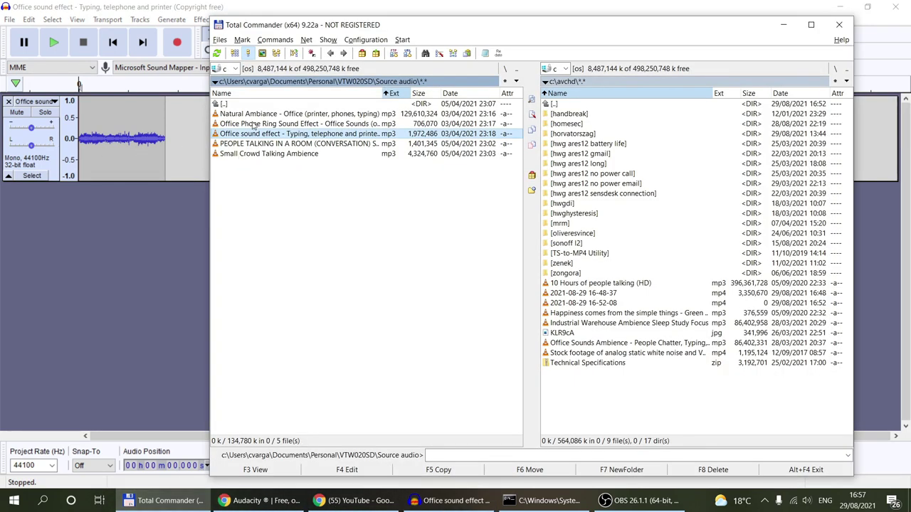
left_click_drag(253, 125, 73, 226)
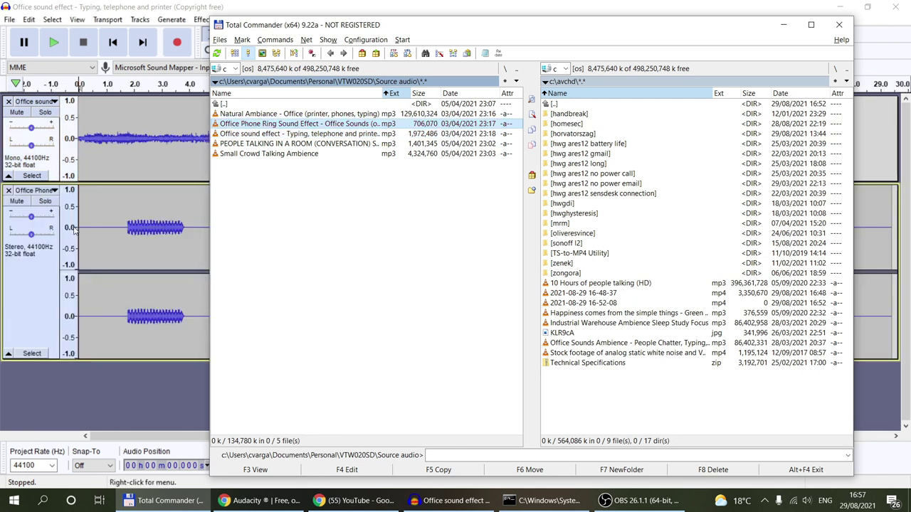
left_click(146, 226)
left_click(120, 239)
key("space")
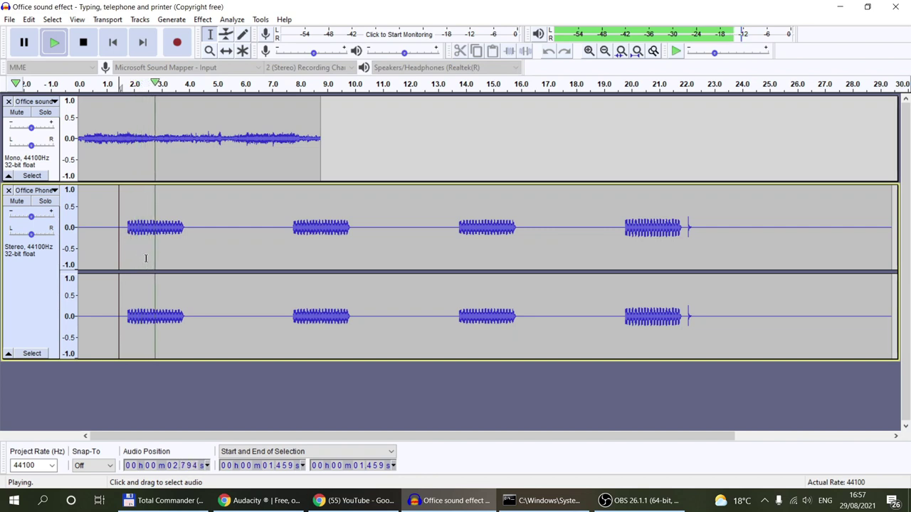
key("space")
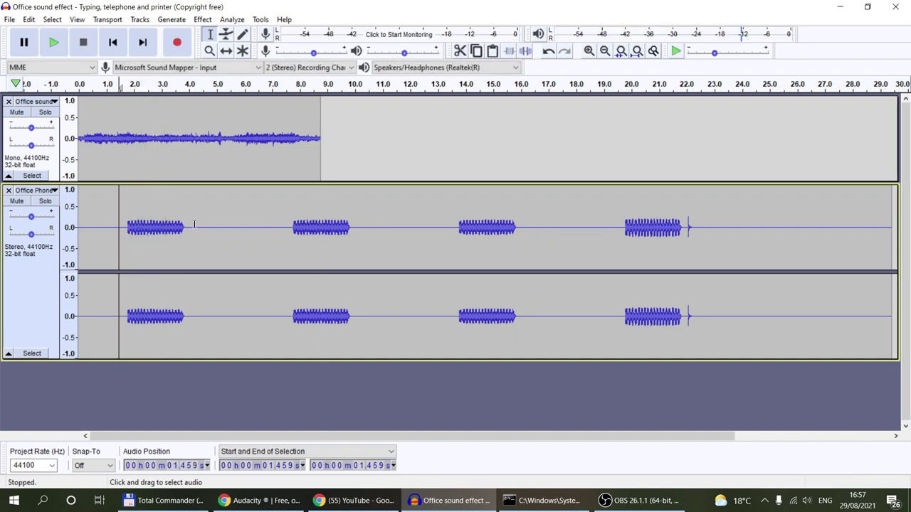
Delete everything after about 7.66 s in the phone ring track, keeping only the first ring
left_click_drag(290, 228, 909, 251)
key("Delete")
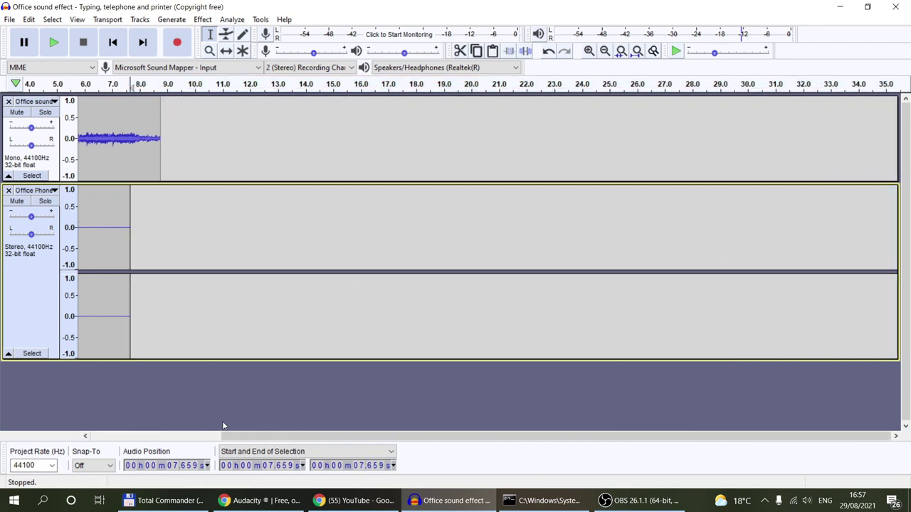
left_click_drag(785, 435, 654, 434)
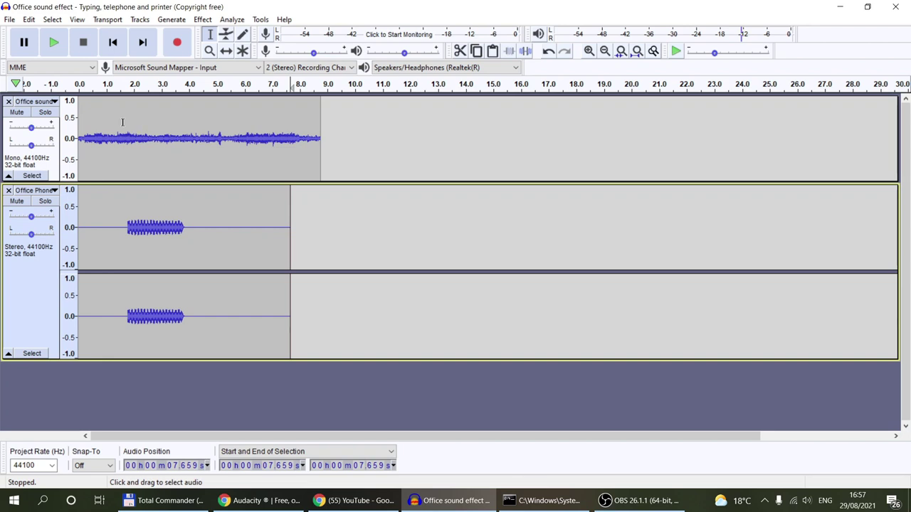
Select the whole office sound track, collapse it and expand it again
left_click(32, 176)
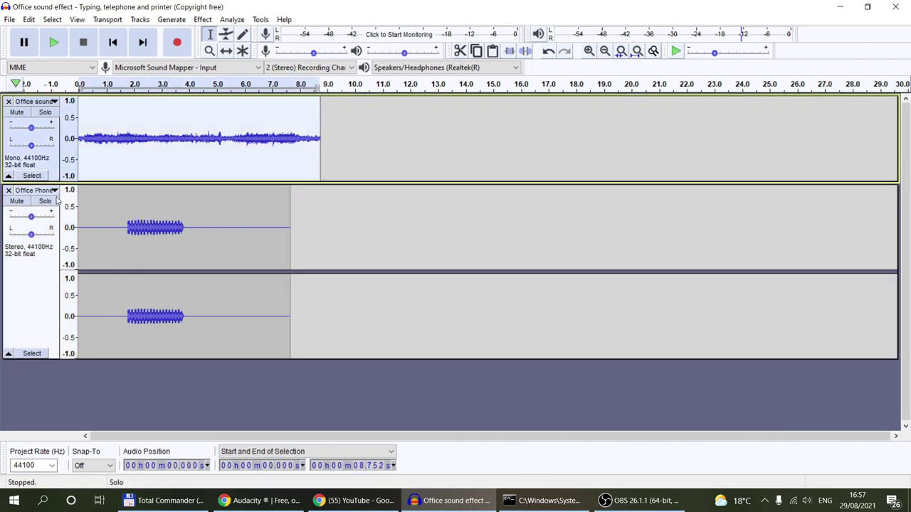
left_click(8, 176)
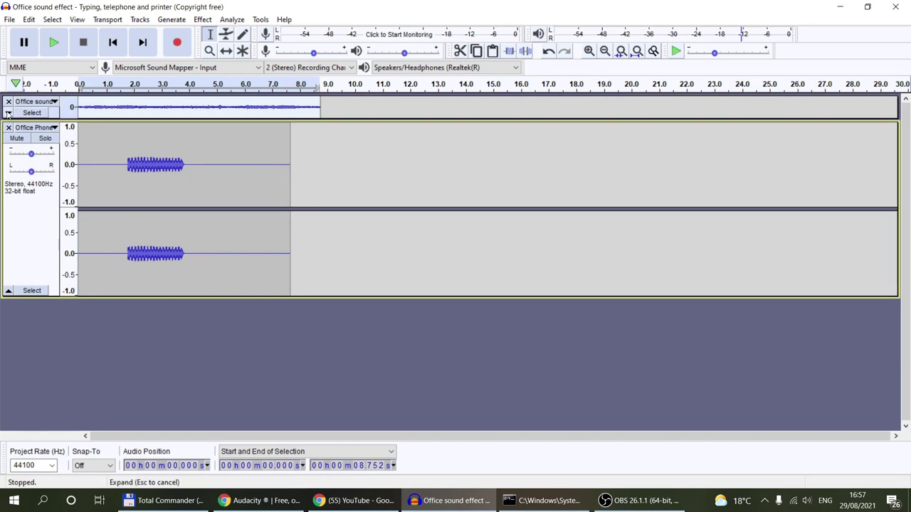
left_click(8, 112)
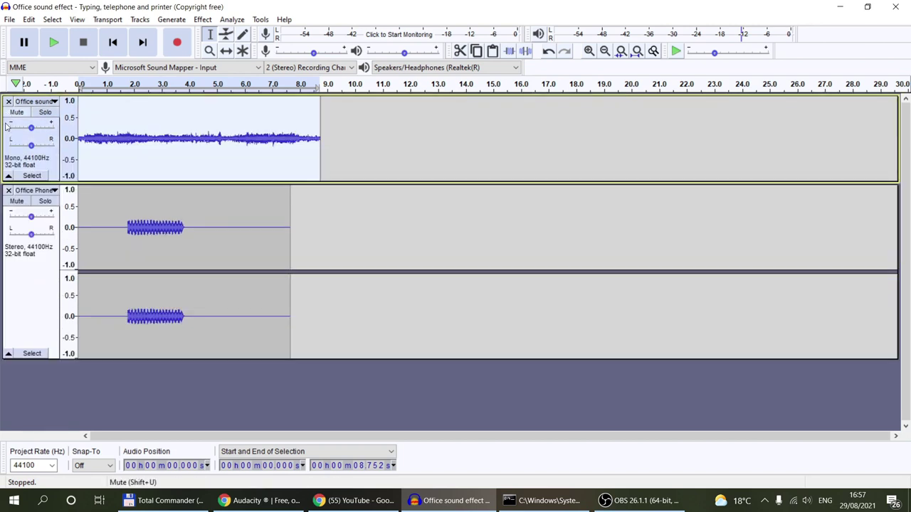
Solo the phone ring track to listen to it alone, and restore both tracks to normal unmuted playback
left_click(44, 204)
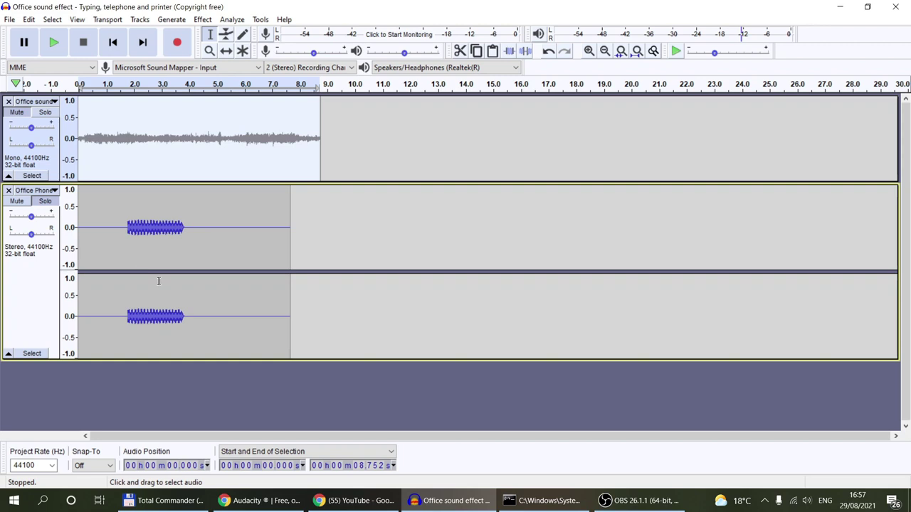
key("space")
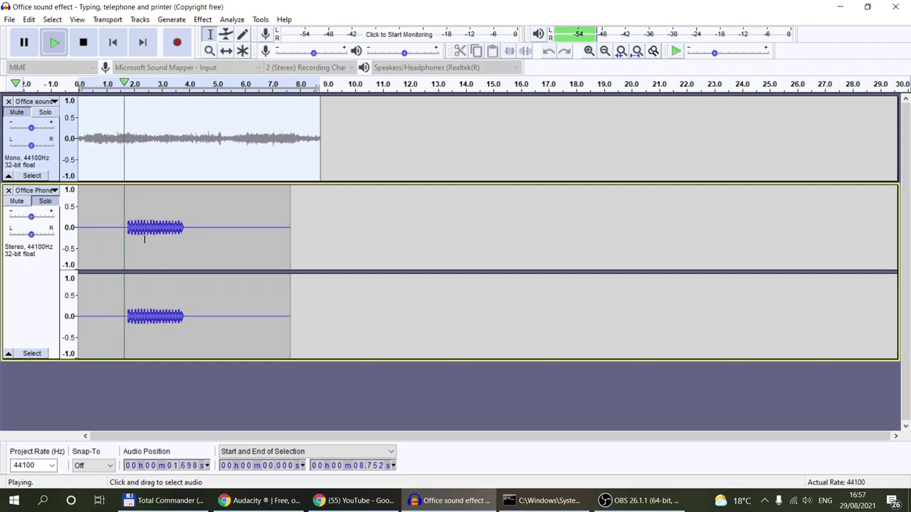
key("space")
left_click(16, 112)
left_click(16, 112)
left_click(17, 112)
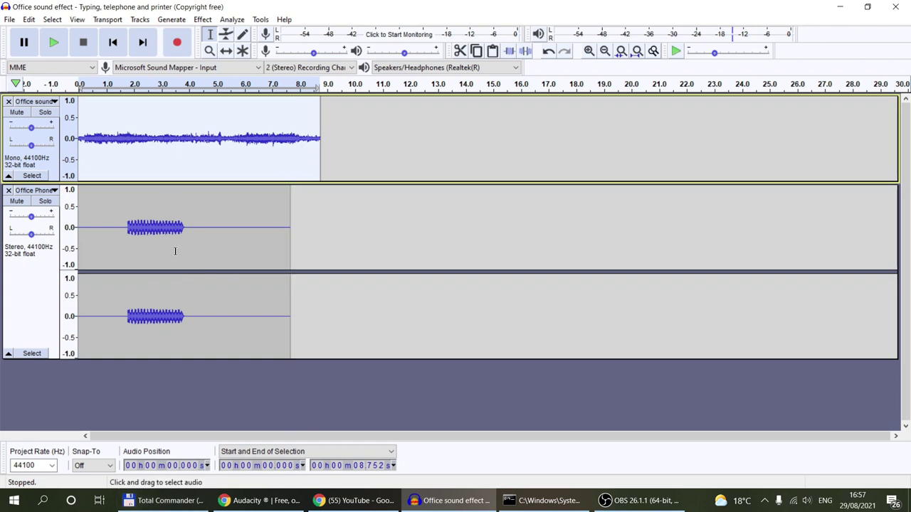
Copy the first phone ring, from about 1.57 to 4.29 s, and paste it in its track at about 17.5, 20.5 and 28.2 s
left_click_drag(196, 244, 122, 246)
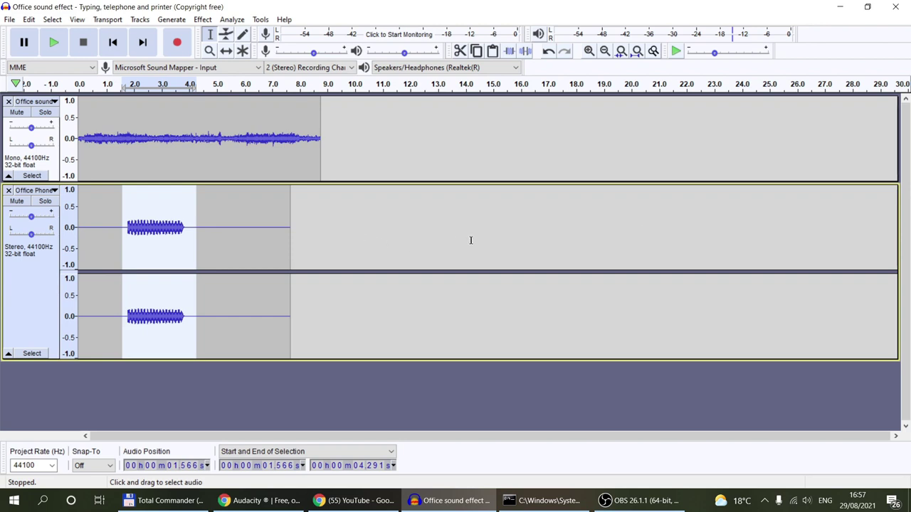
left_click(563, 229)
key("ctrl+v")
left_click(644, 230)
key("ctrl+v")
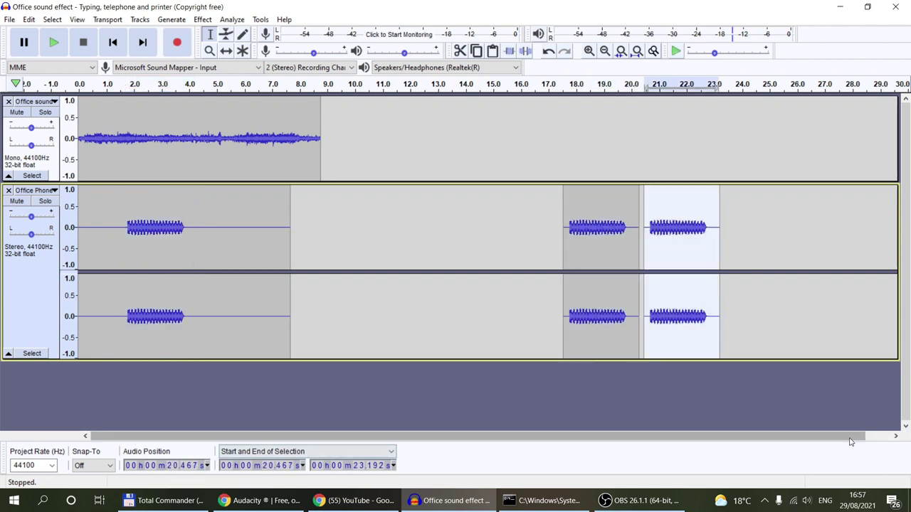
scroll(909, 440, "right", 1)
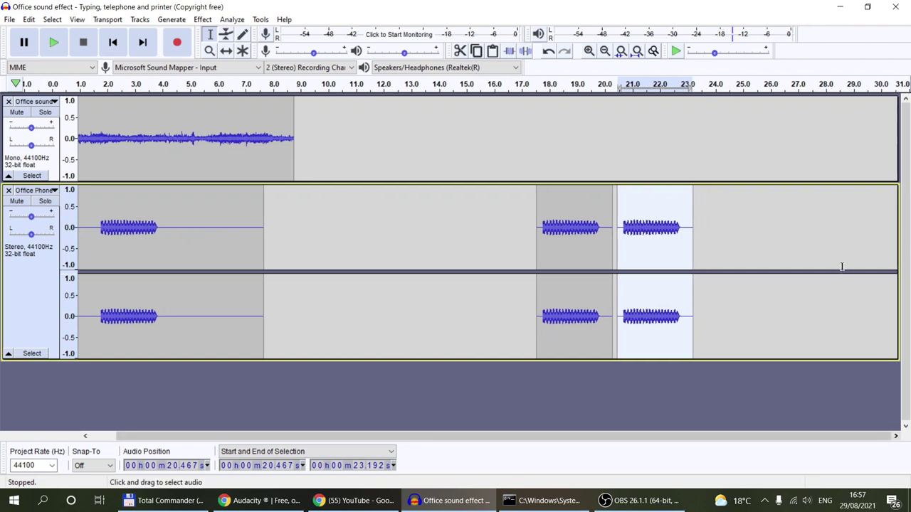
left_click(831, 233)
key("ctrl+v")
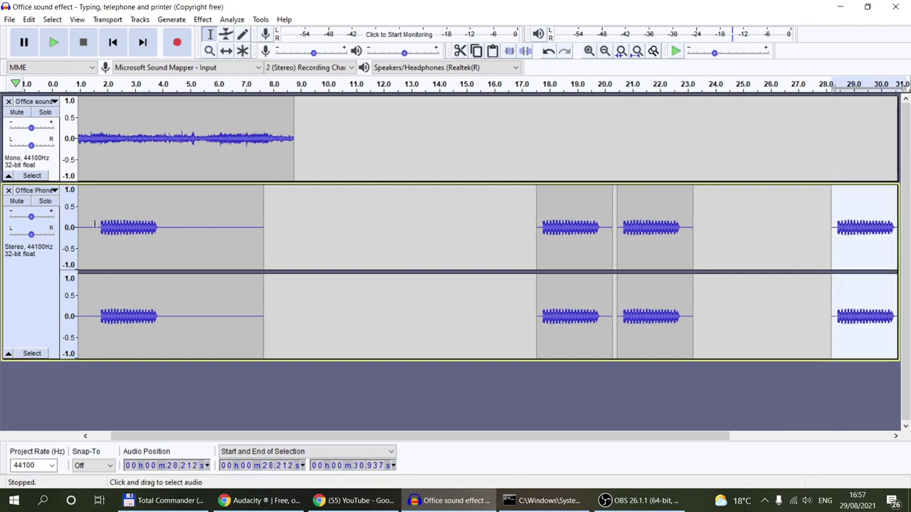
left_click_drag(99, 222, 159, 235)
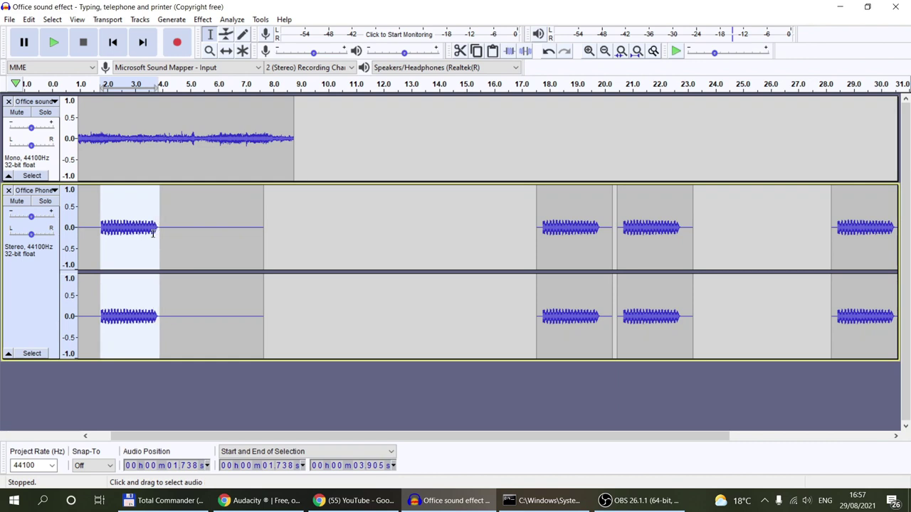
left_click(441, 230)
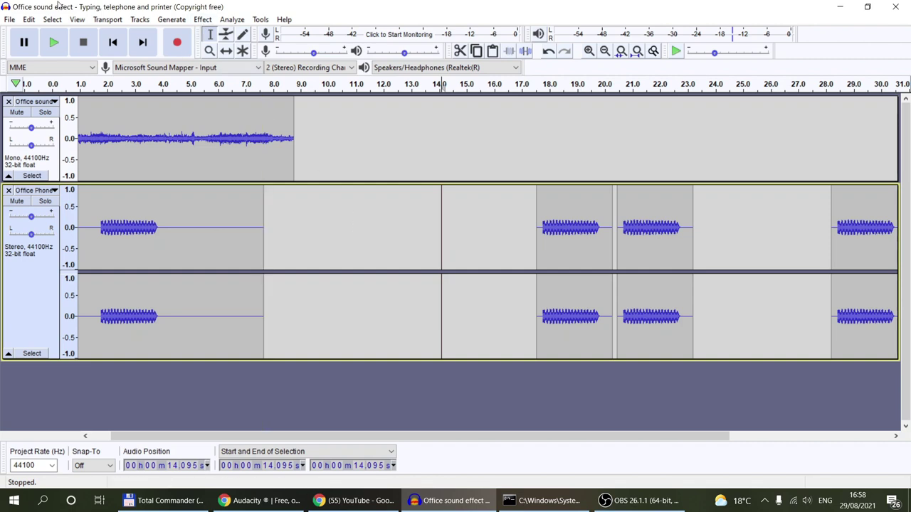
Import the "Natural Ambiance - Office (printer, phones, typing)" MP3 from Total Commander as a third track and look over its full length
left_click(164, 501)
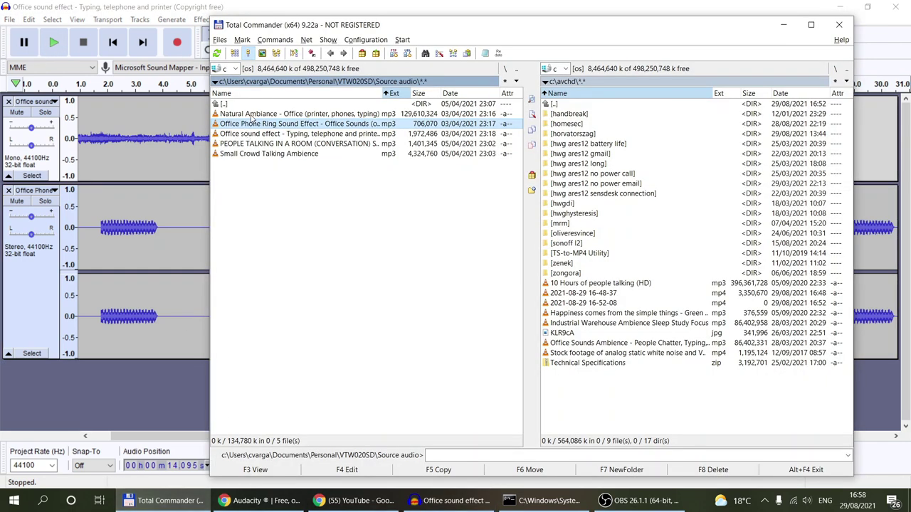
left_click(302, 118)
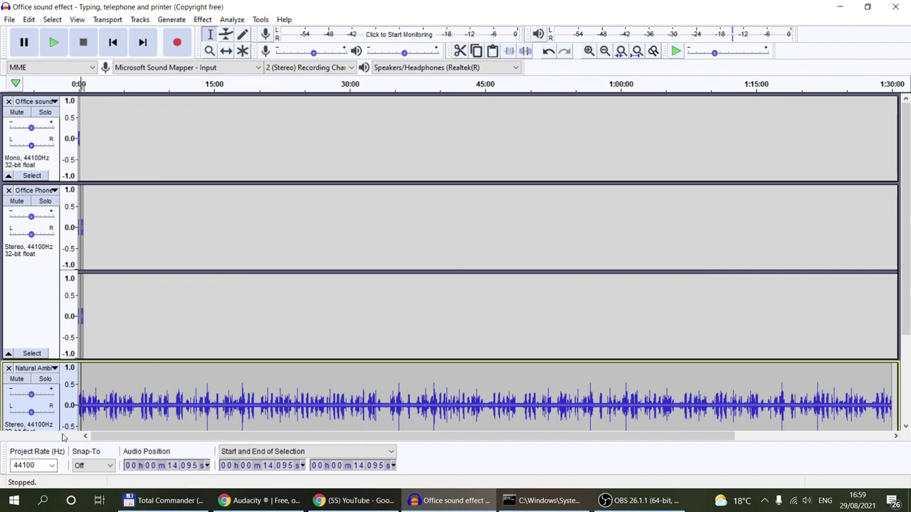
left_click_drag(725, 440, 876, 441)
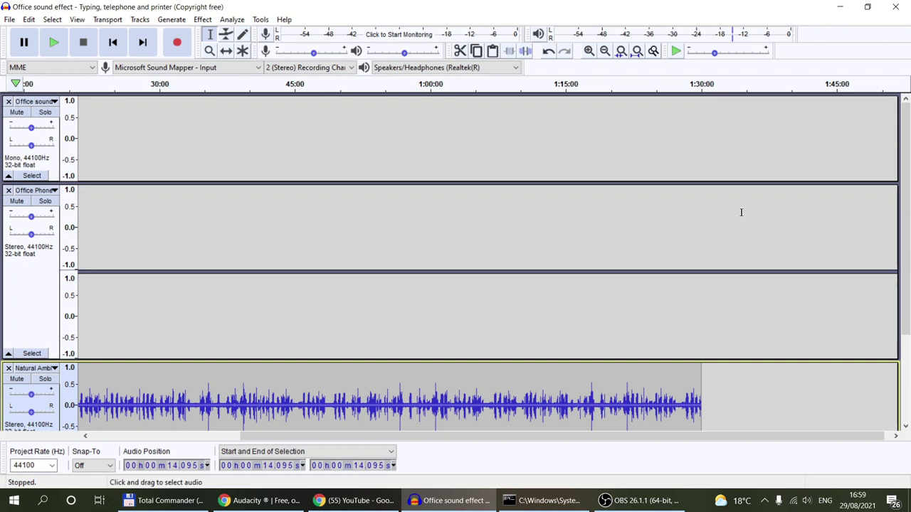
left_click_drag(598, 438, 442, 440)
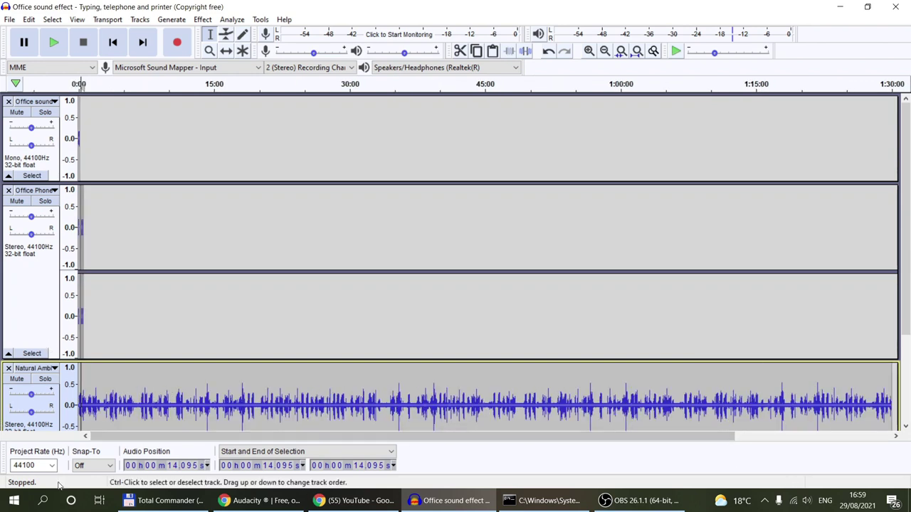
Copy the first phone ring again and paste it in its track at about 1:10, 1:14 and 2:39
left_click(590, 51)
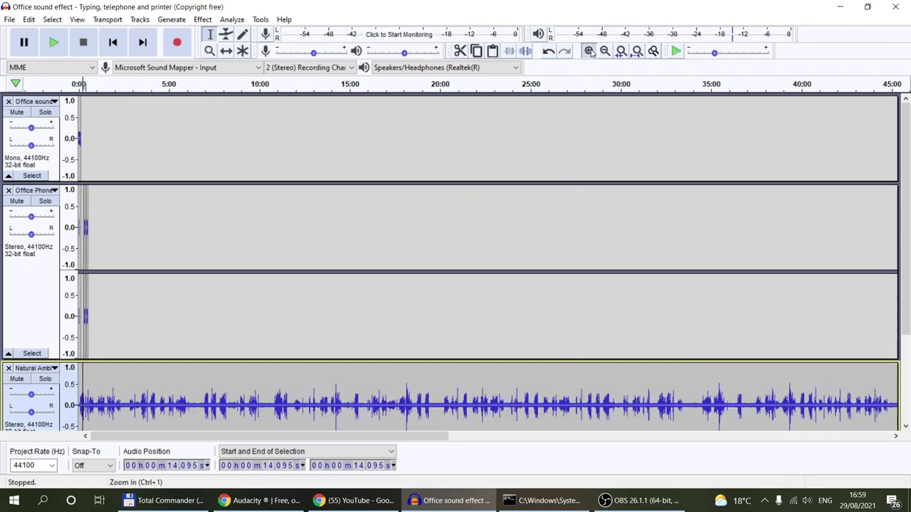
left_click(590, 51)
left_click(589, 51)
left_click(589, 51)
left_click(589, 51)
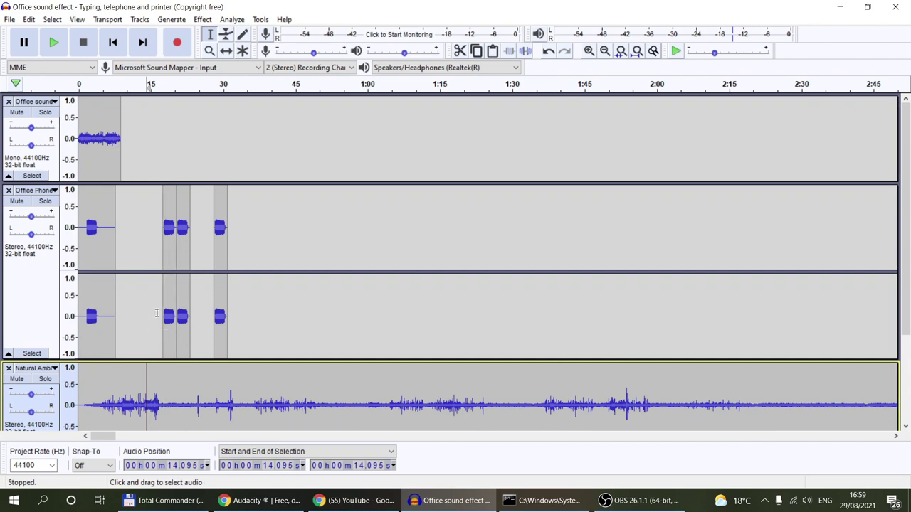
left_click(100, 317)
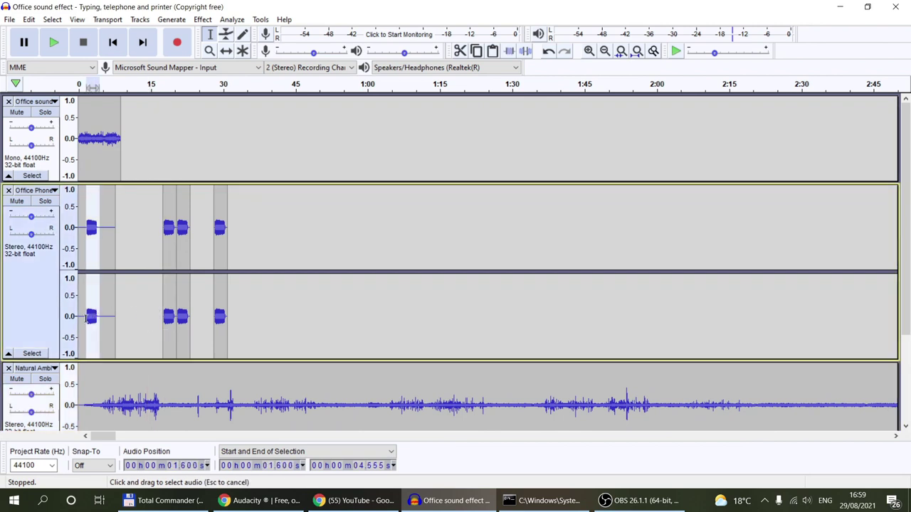
left_click(416, 224)
key("ctrl+v")
left_click(434, 224)
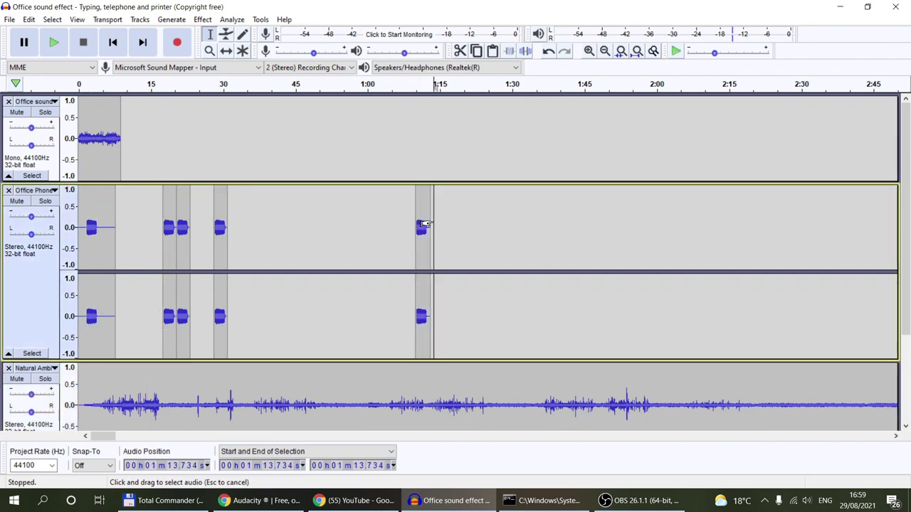
key("ctrl+v")
left_click(842, 213)
key("ctrl+v")
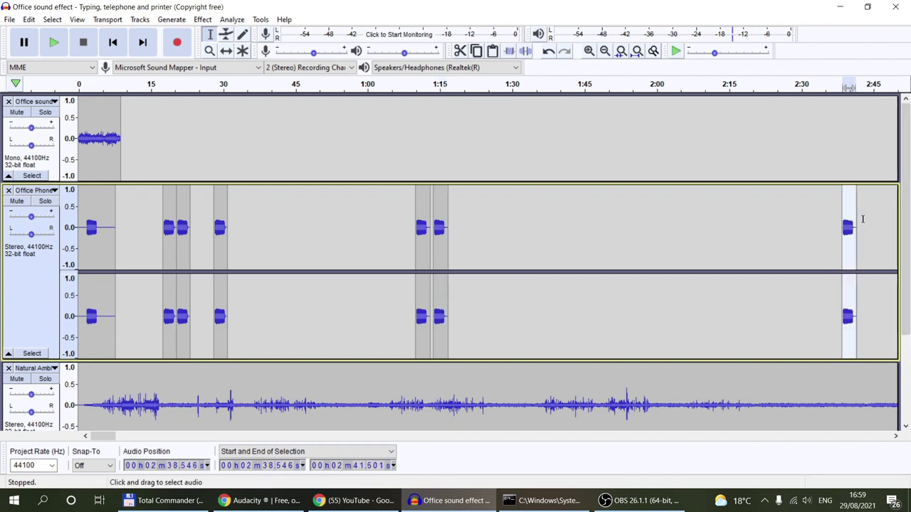
left_click(862, 219)
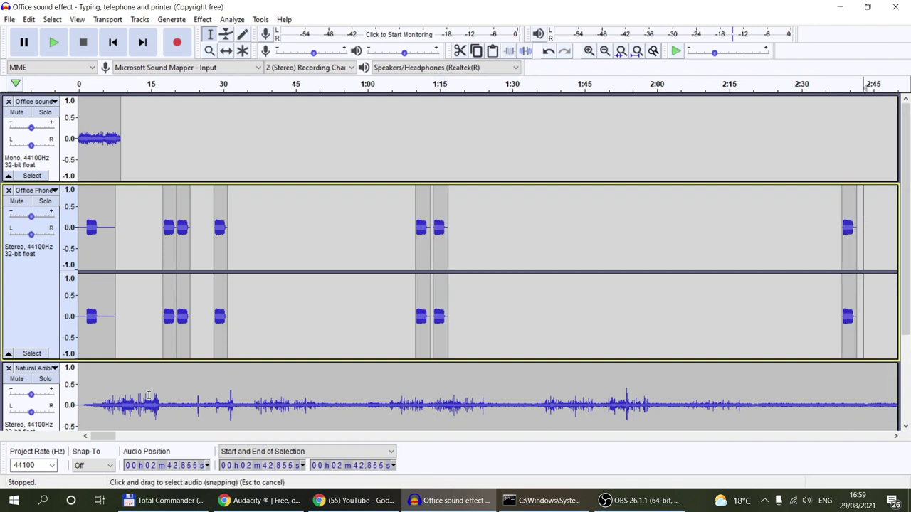
Paste four more phone rings in the phone ring track at about 6:08, 11:43, 13:05 and 14:57
left_click(606, 54)
left_click(606, 55)
left_click(606, 54)
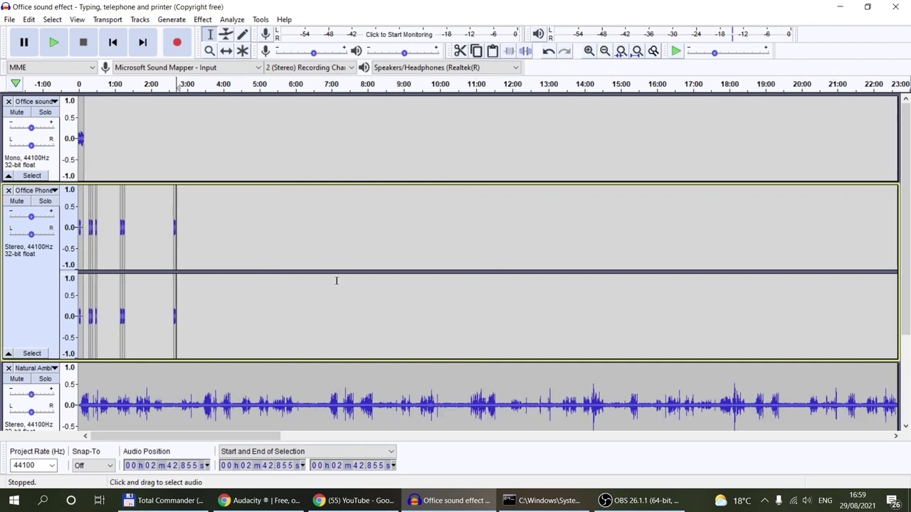
left_click(503, 236)
key("ctrl+v")
left_click(552, 244)
key("ctrl+v")
left_click(619, 238)
key("ctrl+v")
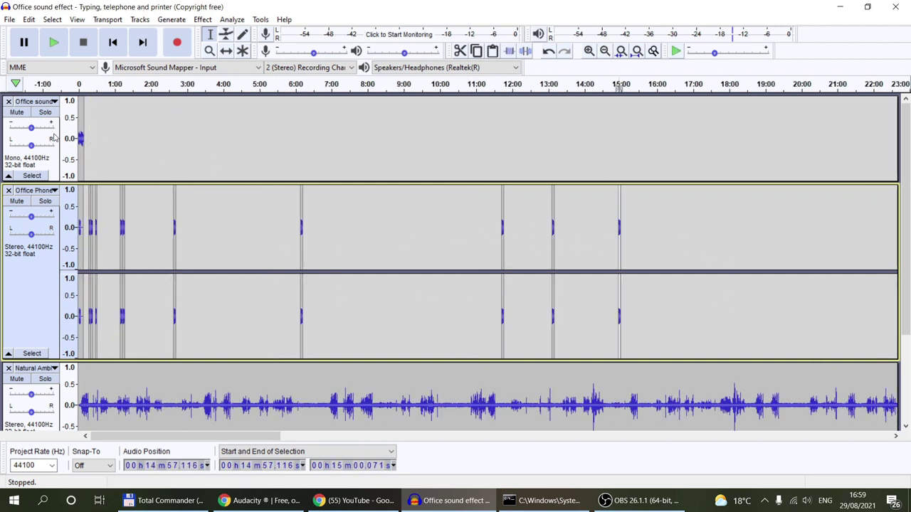
Copy the office sound clip and paste eight copies of it at irregular intervals along its own track, between about 3:40 and 16:43
left_click(212, 141)
key("ctrl+v")
left_click(356, 137)
key("ctrl+v")
left_click(458, 138)
key("ctrl+v")
left_click(488, 138)
key("ctrl+v")
left_click(469, 141)
key("ctrl+v")
left_click(517, 138)
key("ctrl+v")
left_click(651, 139)
key("ctrl+v")
left_click(683, 140)
key("ctrl+v")
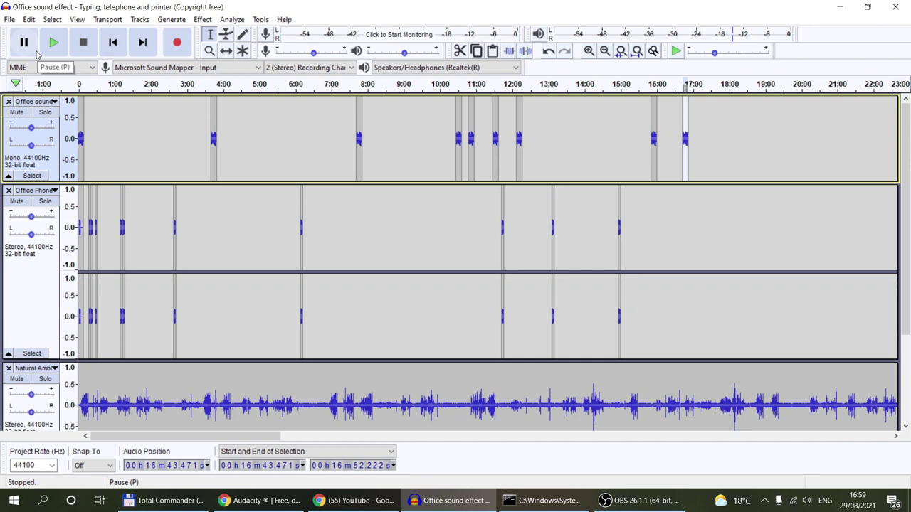
Select the whole phone ring track and mix it from stereo down to mono
left_click(43, 299)
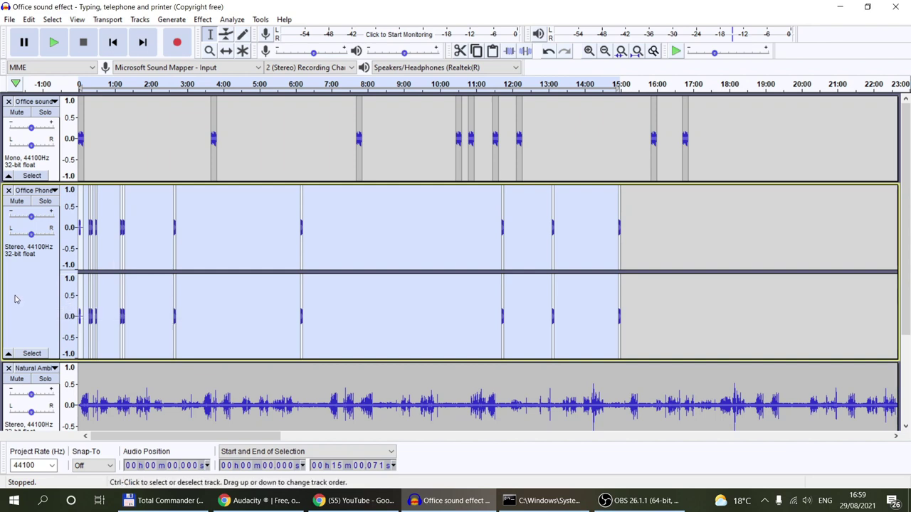
scroll(31, 275, "down", 3)
scroll(38, 306, "up", 3)
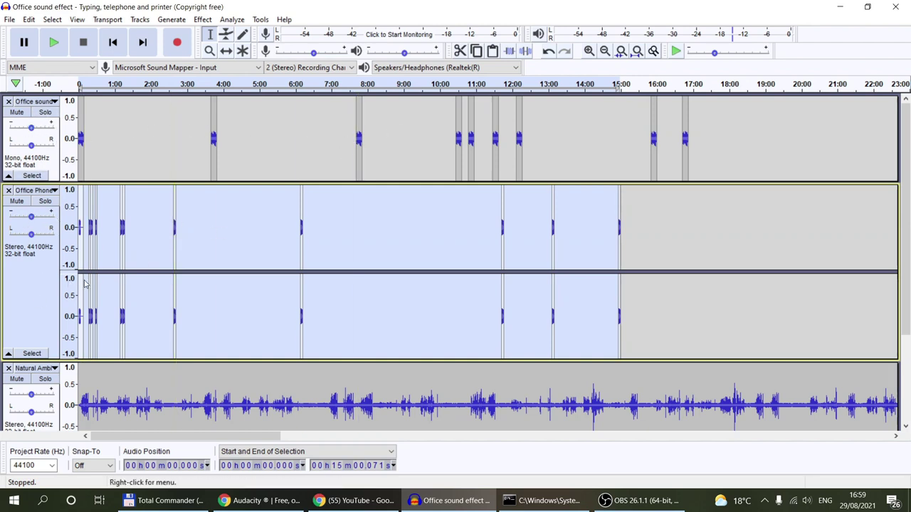
left_click(140, 19)
mouse_move(151, 53)
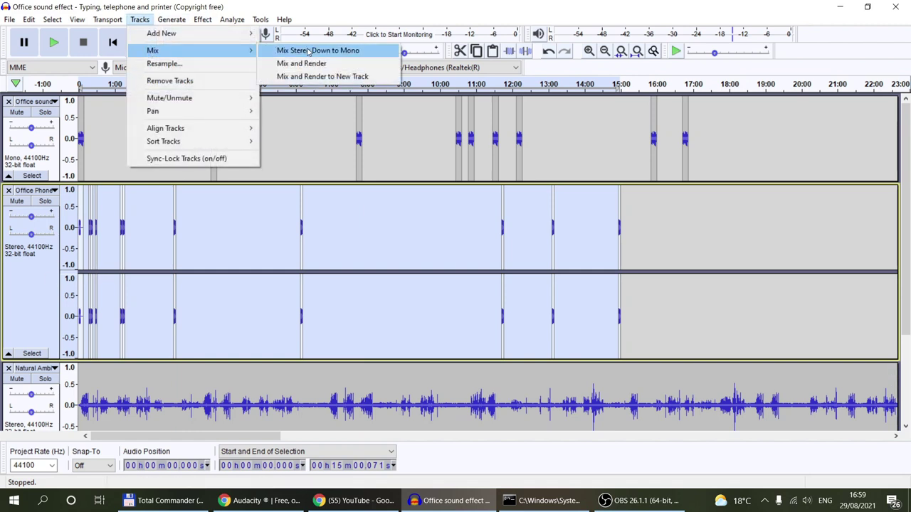
left_click(361, 52)
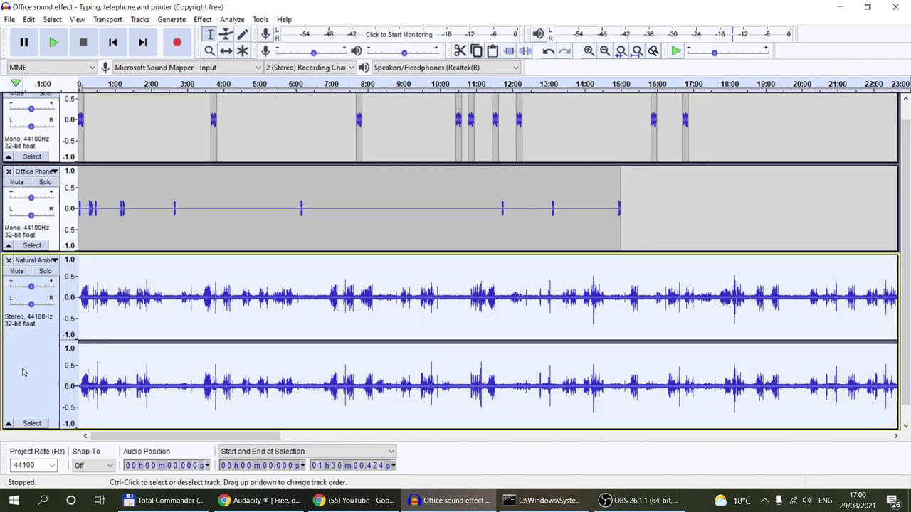
Select the whole Natural Ambiance track and mix it from stereo down to mono
left_click(21, 370)
left_click(143, 20)
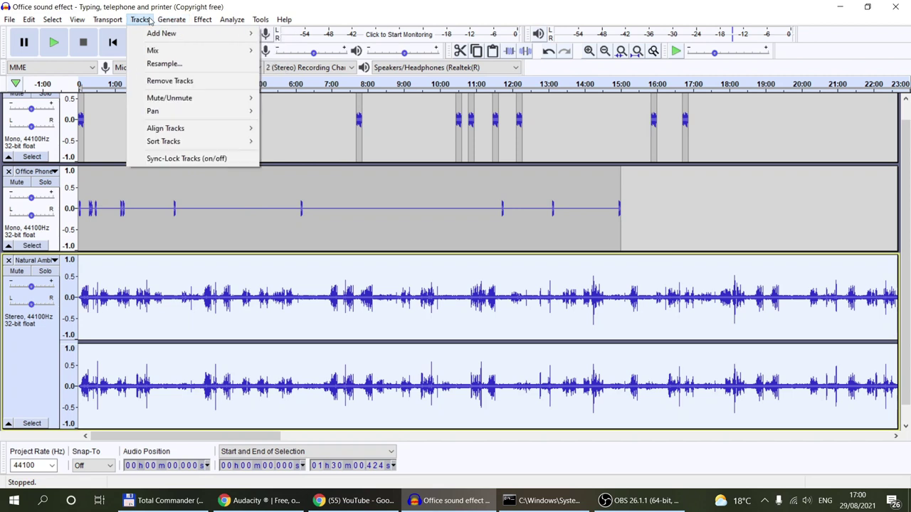
mouse_move(168, 54)
left_click(321, 51)
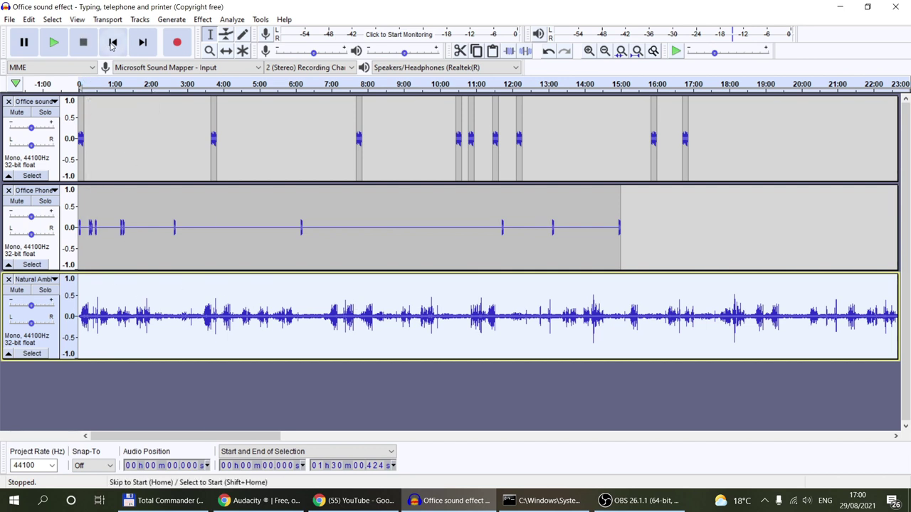
Clear the selection and play the three-track mix from the start, and raise the office sound track's gain slightly
key("ctrl+shift+a")
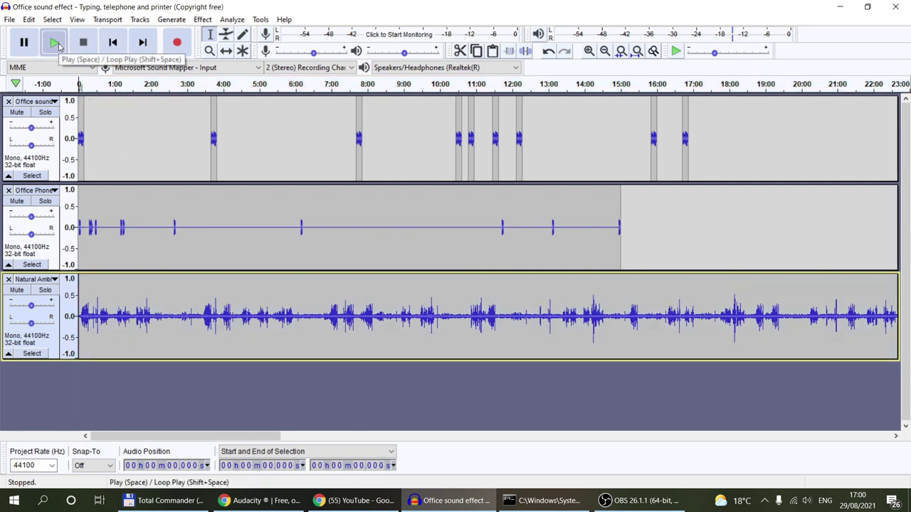
left_click(55, 43)
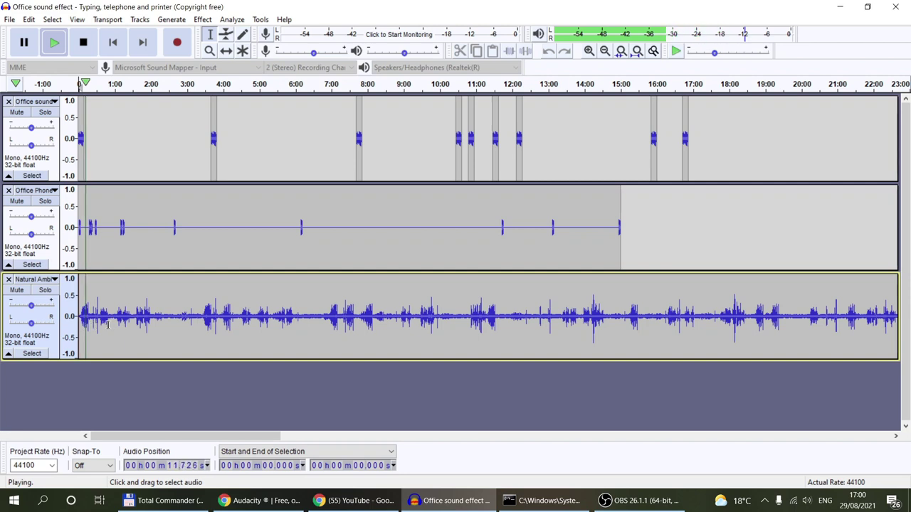
key("space")
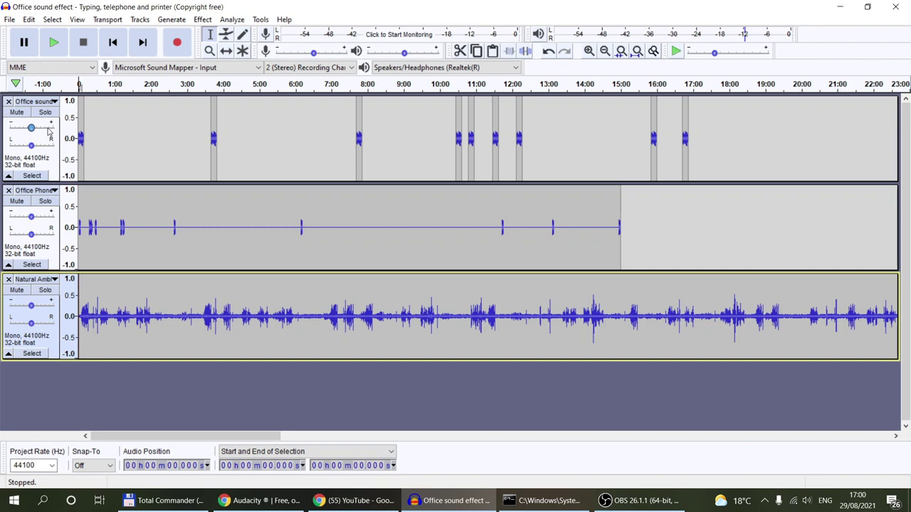
mouse_move(31, 128)
left_mouse_down()
mouse_move(40, 129)
mouse_move(32, 128)
left_mouse_up()
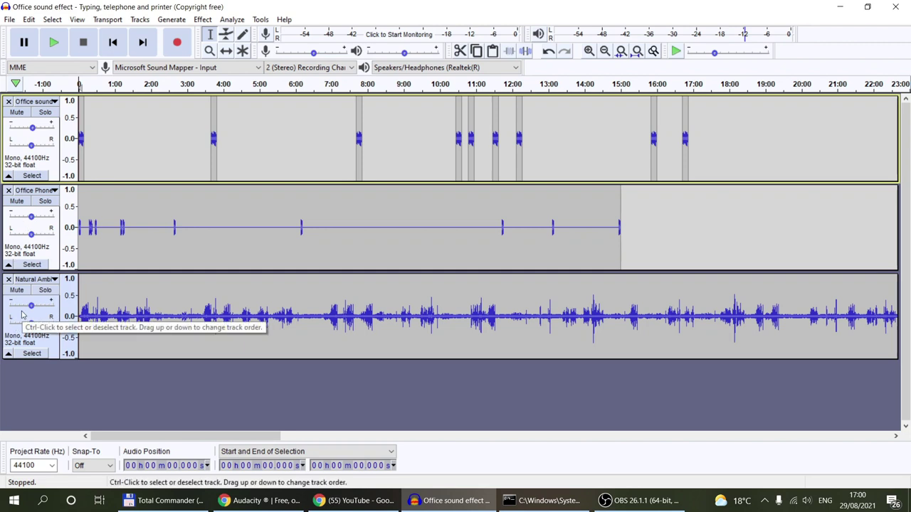
Examine the available options for saving the project and leave them without saving
left_click(11, 21)
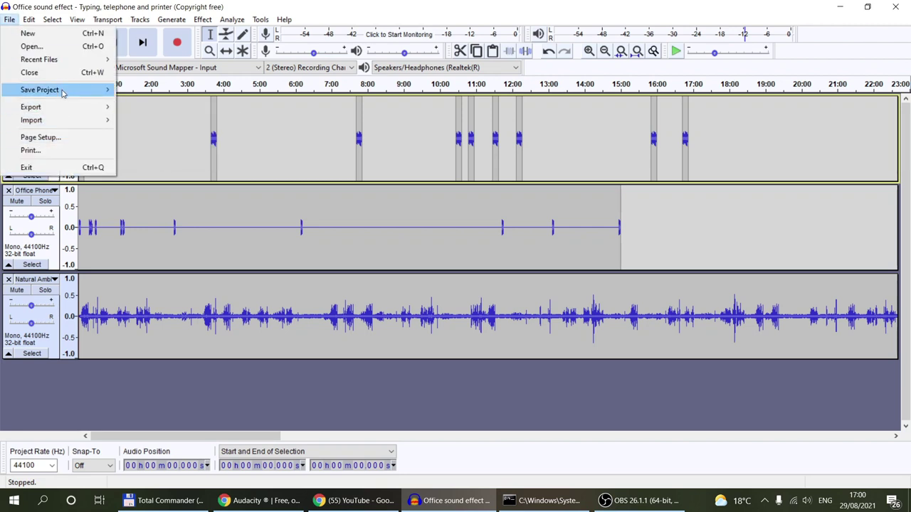
mouse_move(63, 93)
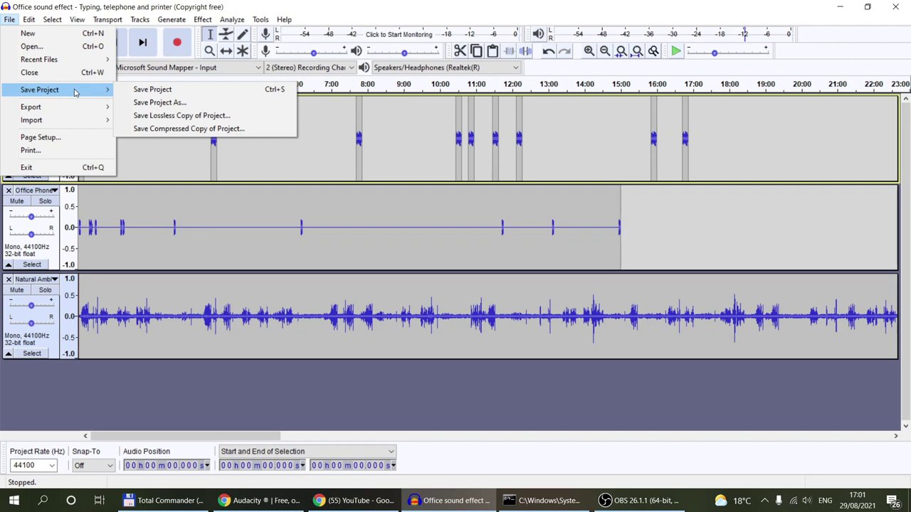
left_click(173, 9)
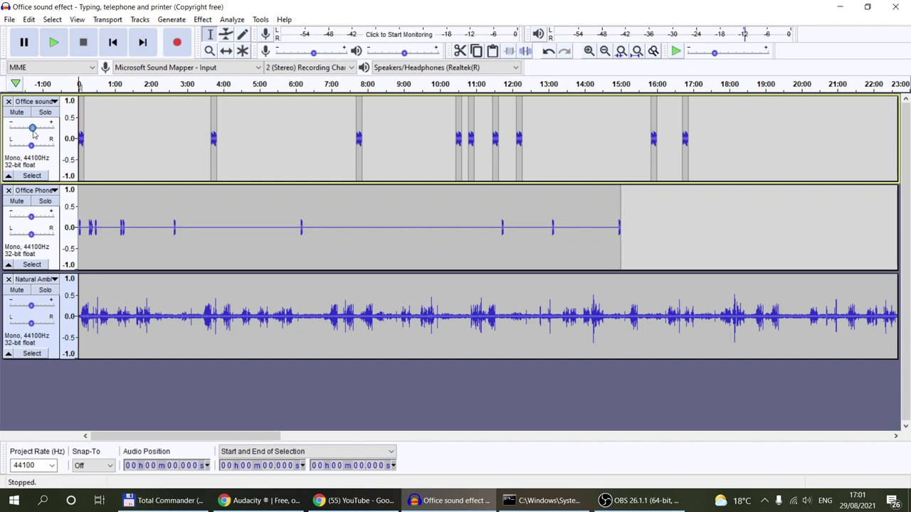
Try to apply the Amplify effect without any audio selected
left_click(170, 20)
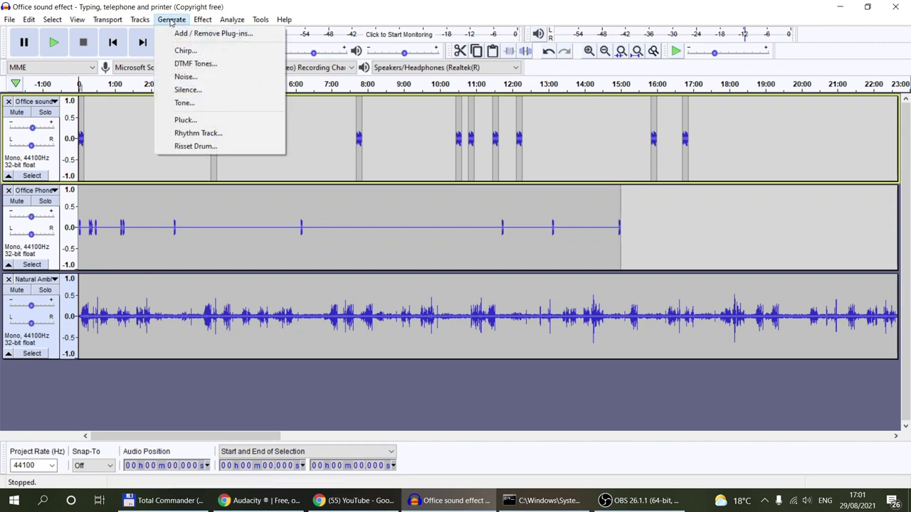
mouse_move(201, 18)
left_click(242, 60)
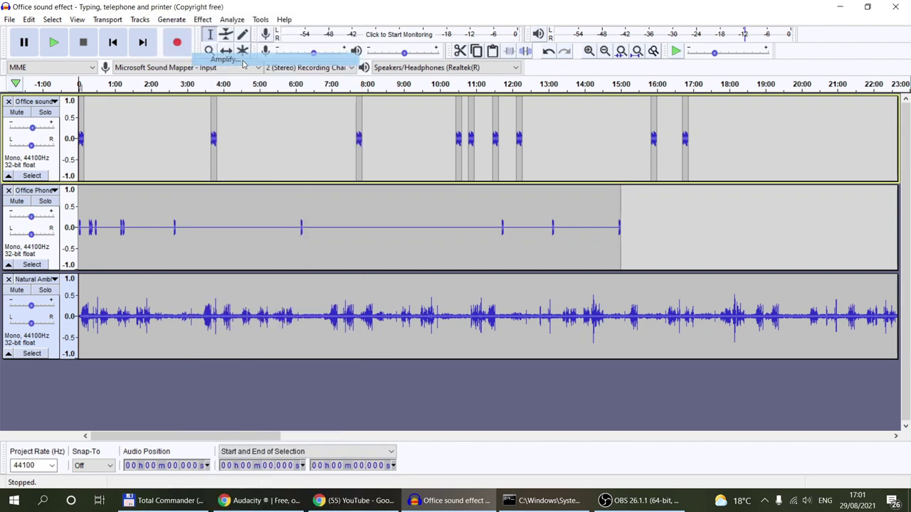
left_click(545, 266)
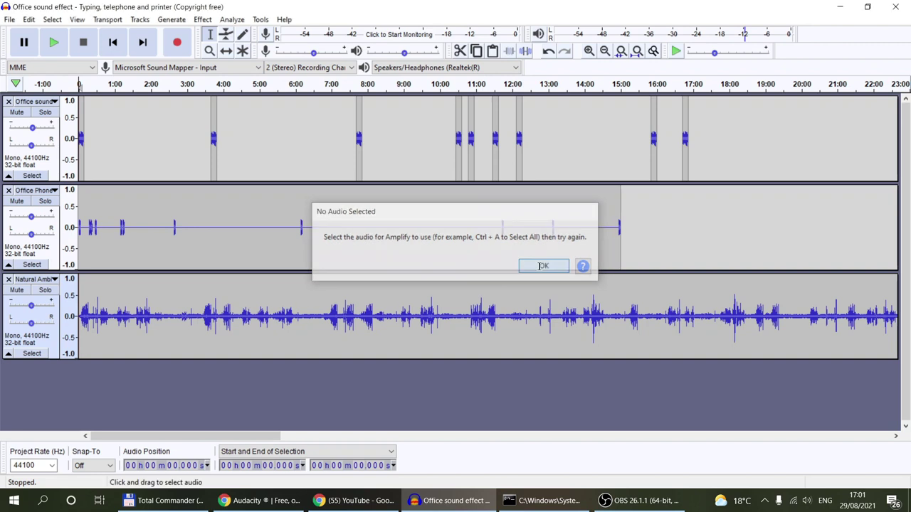
key("ctrl+a")
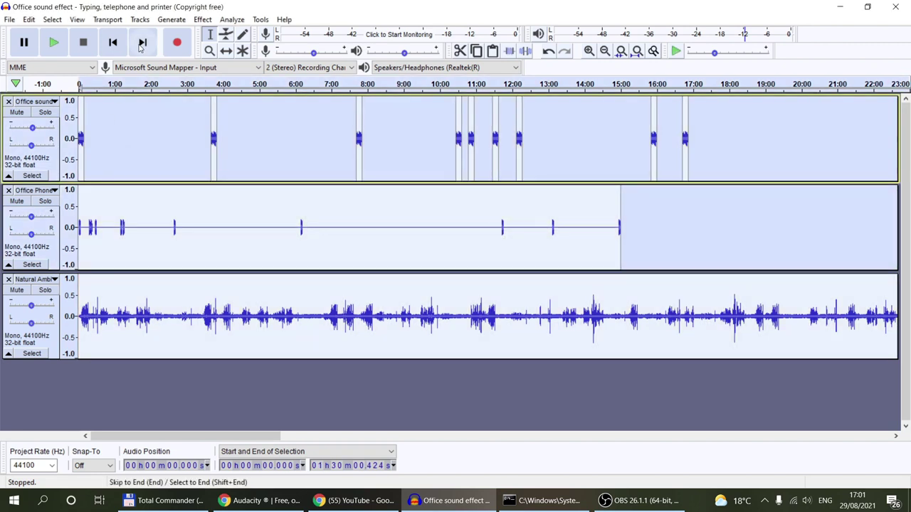
left_click(205, 20)
left_click(249, 60)
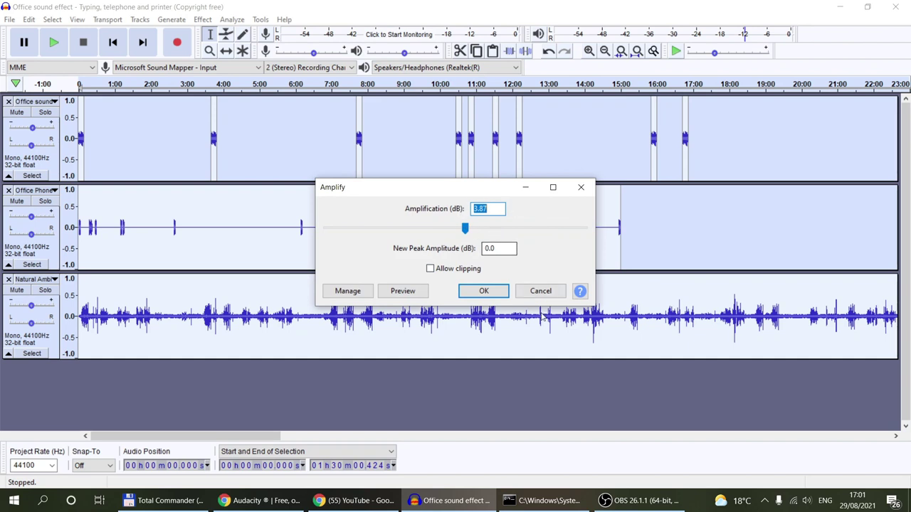
left_click(540, 291)
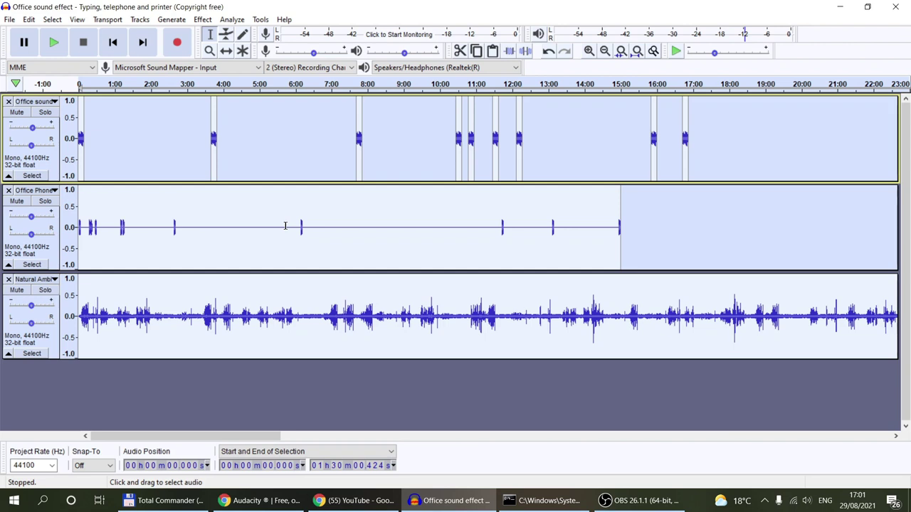
Clear the audio selection and set the project rate to 32000 Hz
left_click(149, 142)
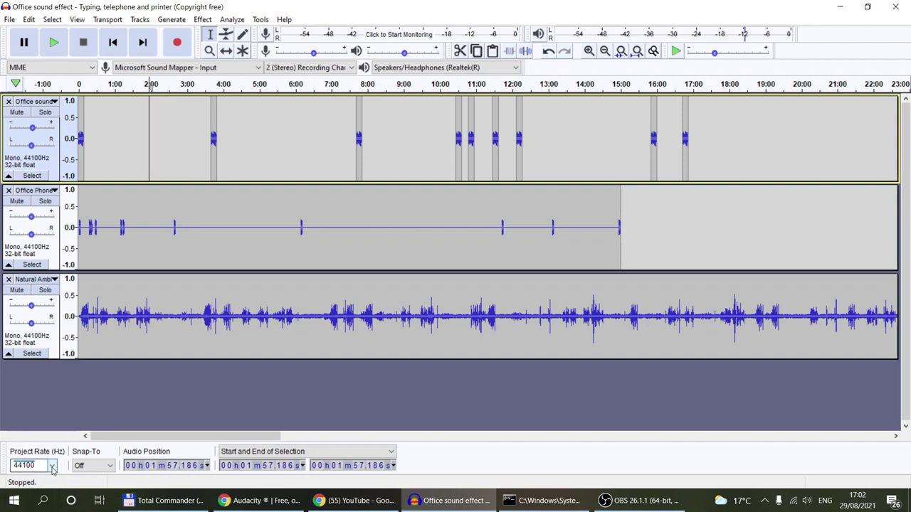
left_click(52, 466)
left_click(22, 383)
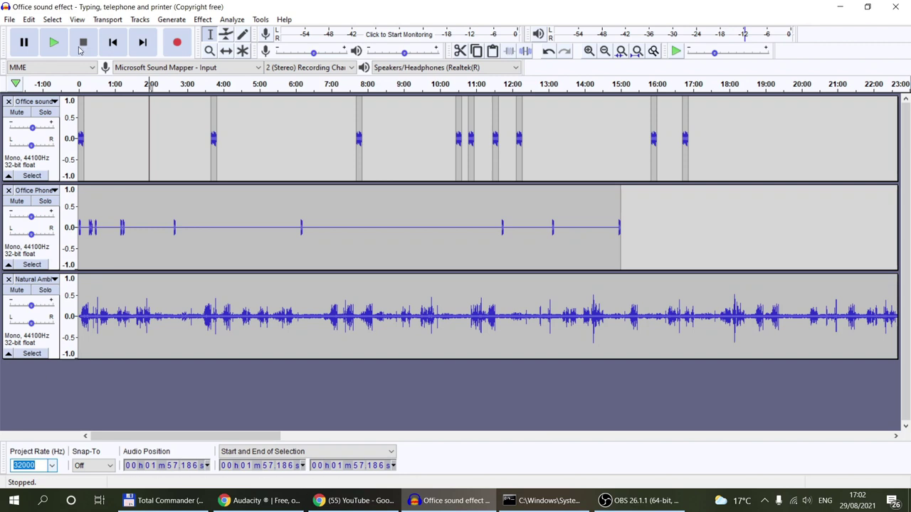
Export the mix as a signed 16-bit PCM WAV named test in the VTW020SD folder, accepting the mono mixdown and existing metadata tags
left_click(29, 19)
mouse_move(10, 19)
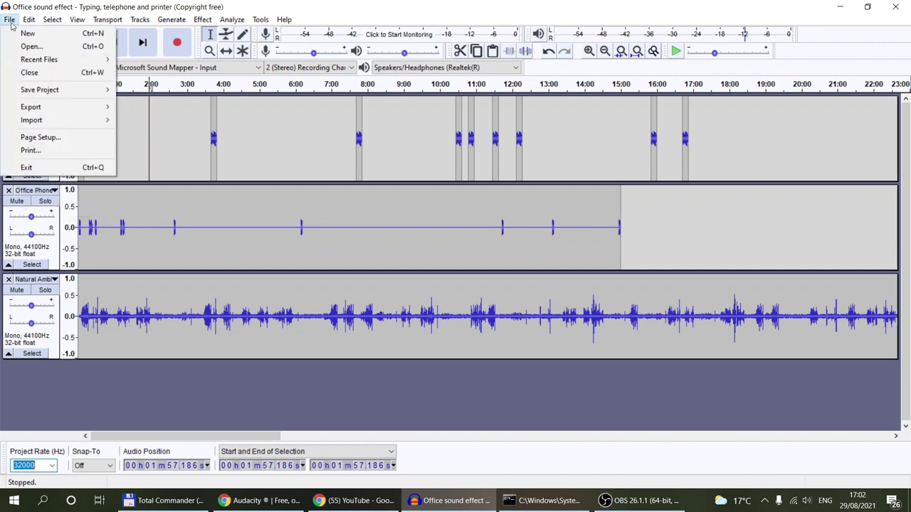
mouse_move(32, 107)
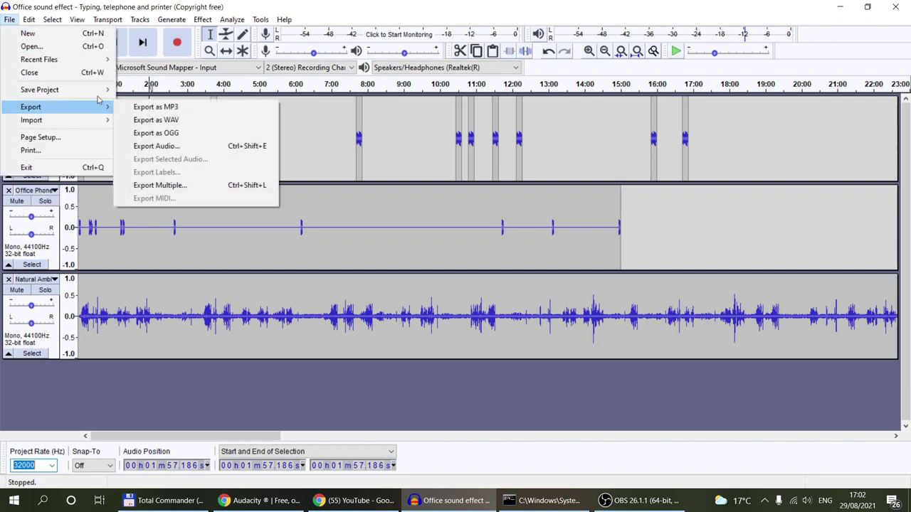
left_click(169, 120)
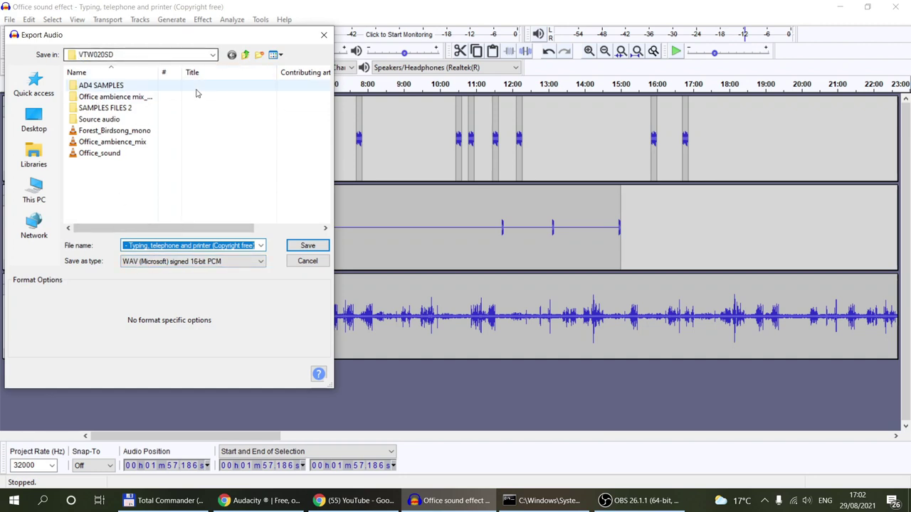
type("test")
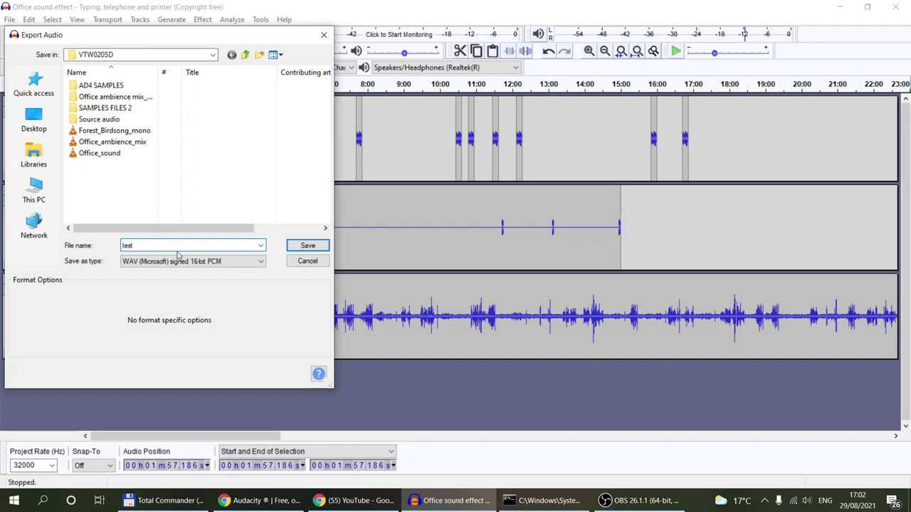
left_click(290, 249)
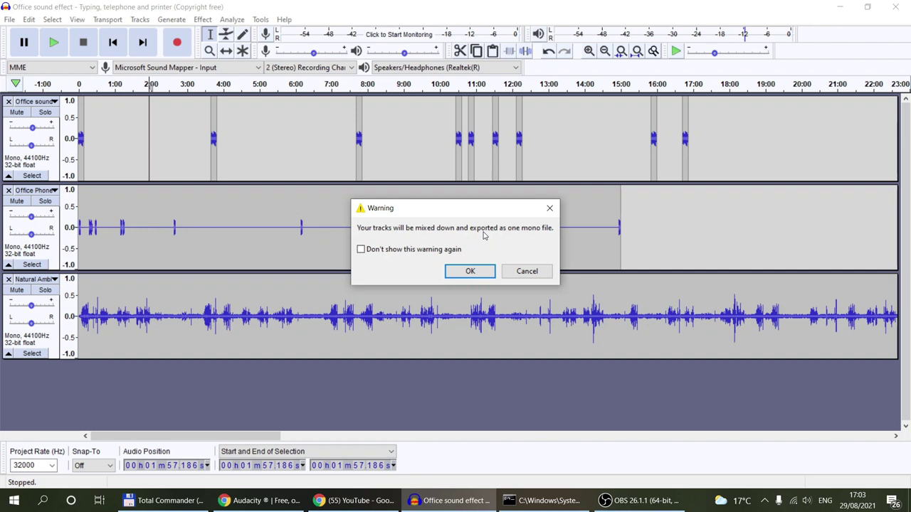
left_click(465, 273)
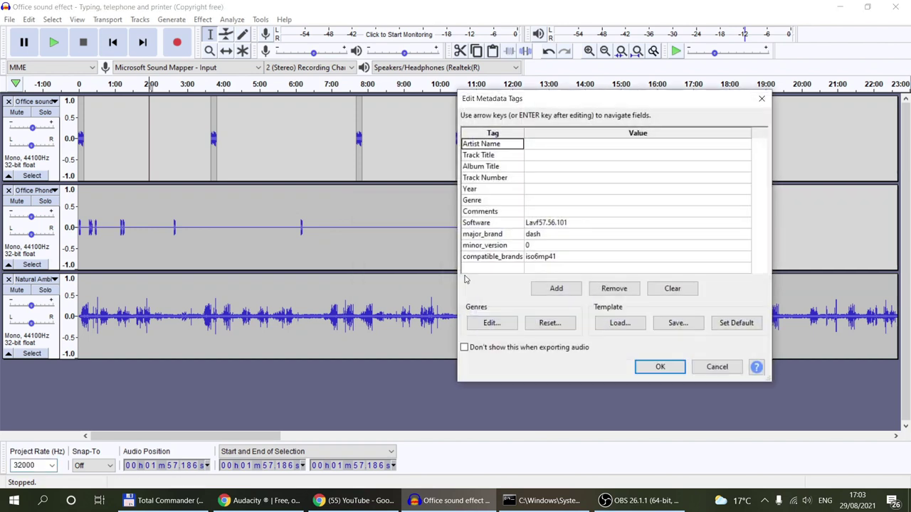
left_click(661, 368)
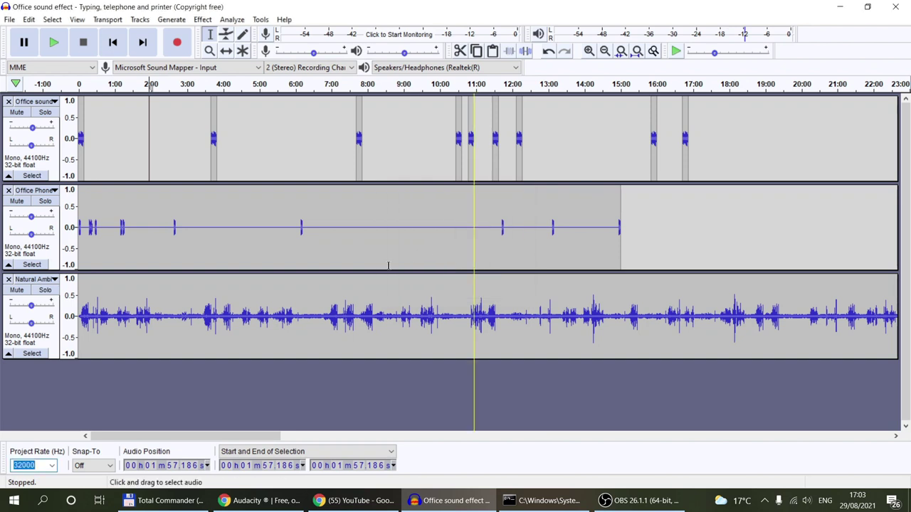
Switch to Total Commander and locate the exported test.wav and the AD4CONVERTER program in the VTW020SD folder
left_click(168, 504)
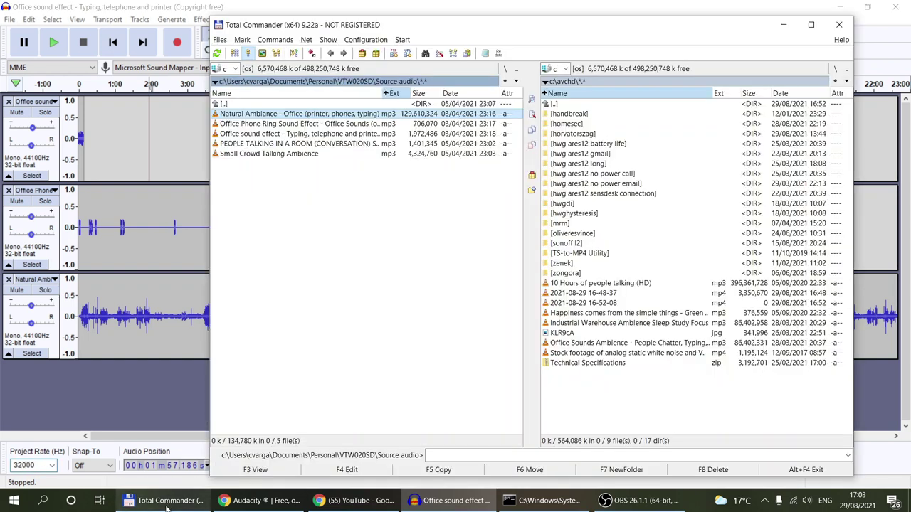
double_click(279, 105)
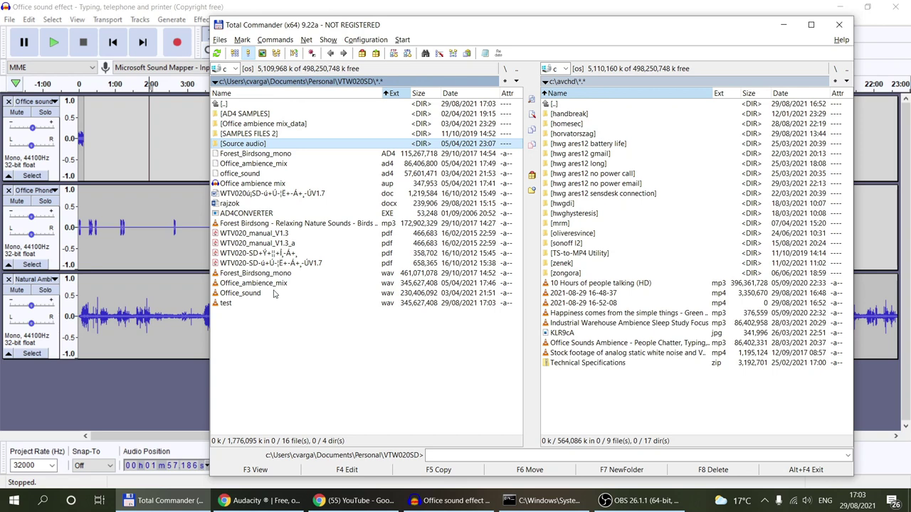
left_click(235, 305)
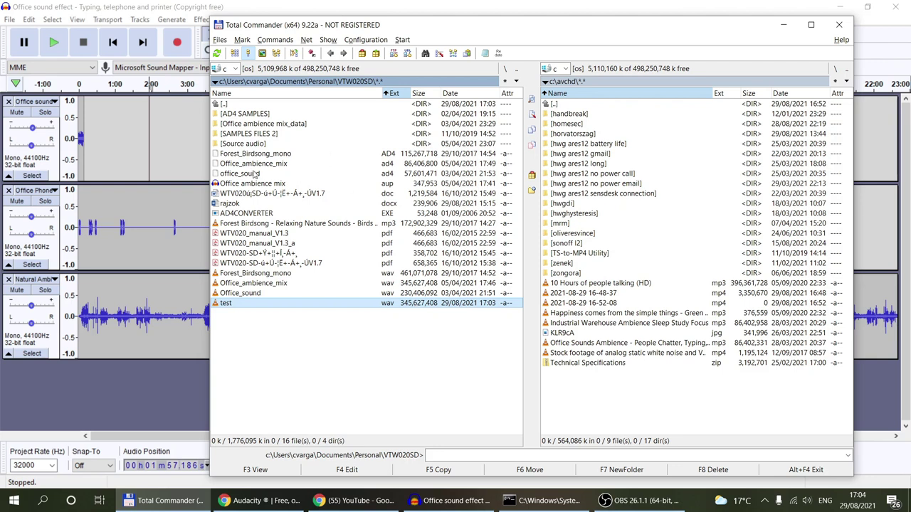
left_click(246, 214)
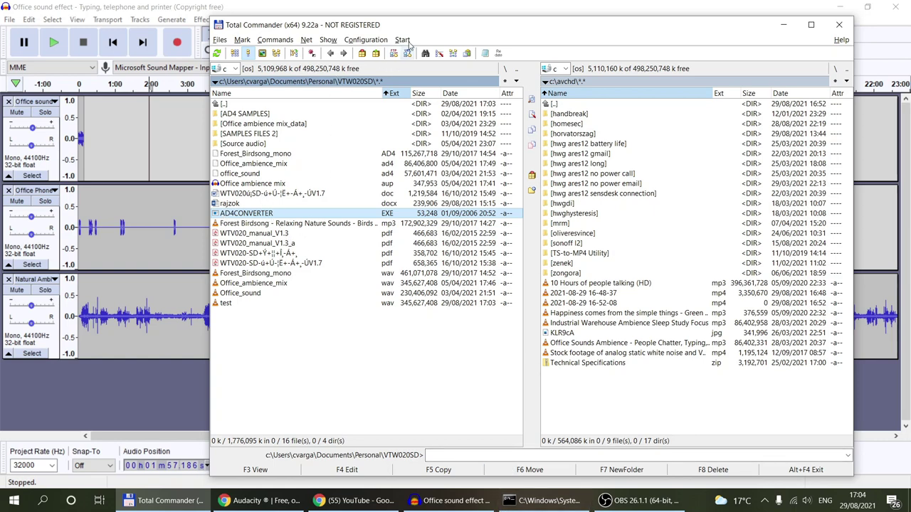
left_click_drag(408, 33, 361, 26)
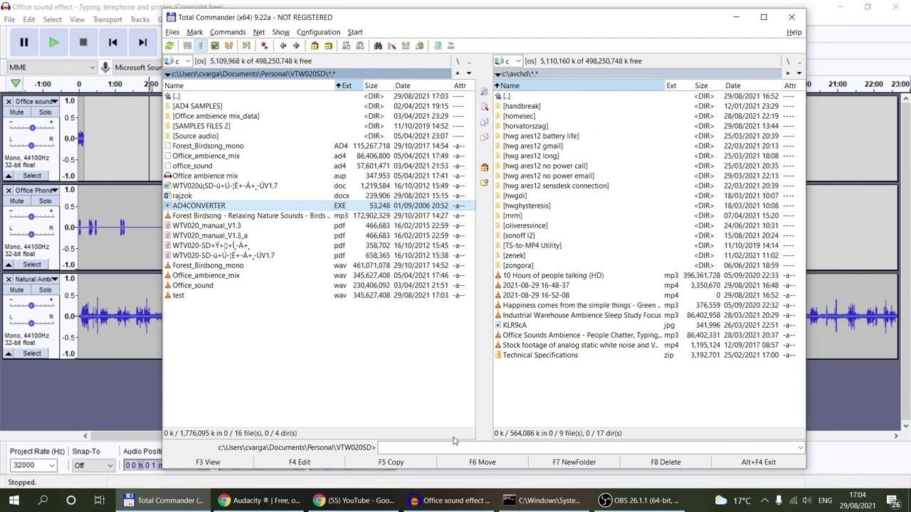
Switch to the Command Prompt and convert the WAV to 4-bit ADPCM with "ad4converter -e4 test.wav test.ad4"
left_click(563, 502)
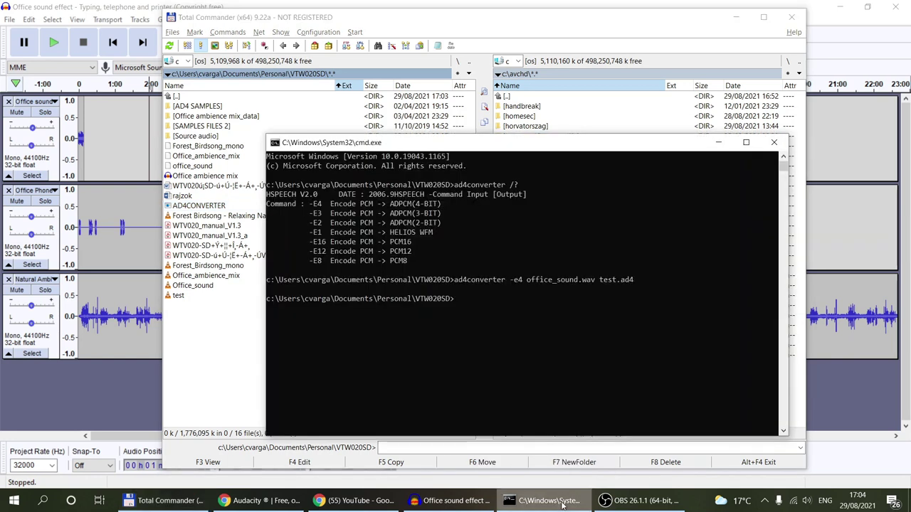
left_click_drag(409, 150, 460, 132)
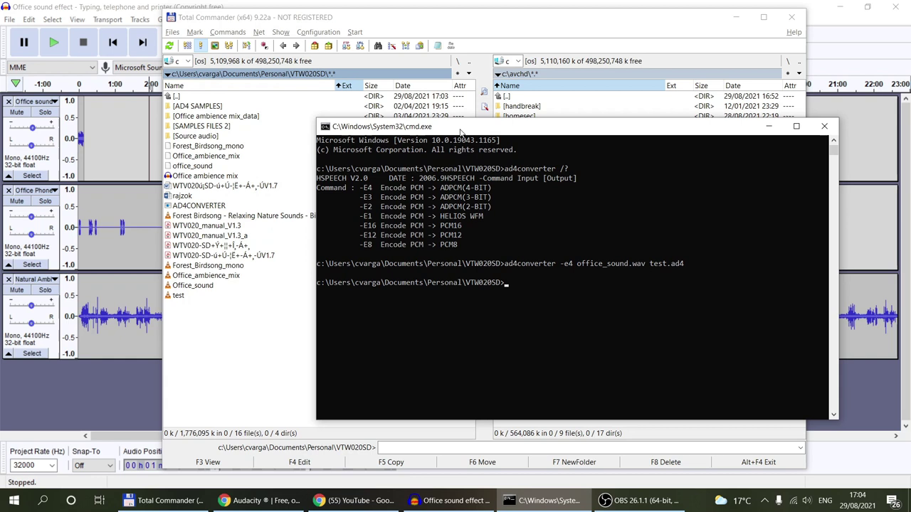
type("ad4conve")
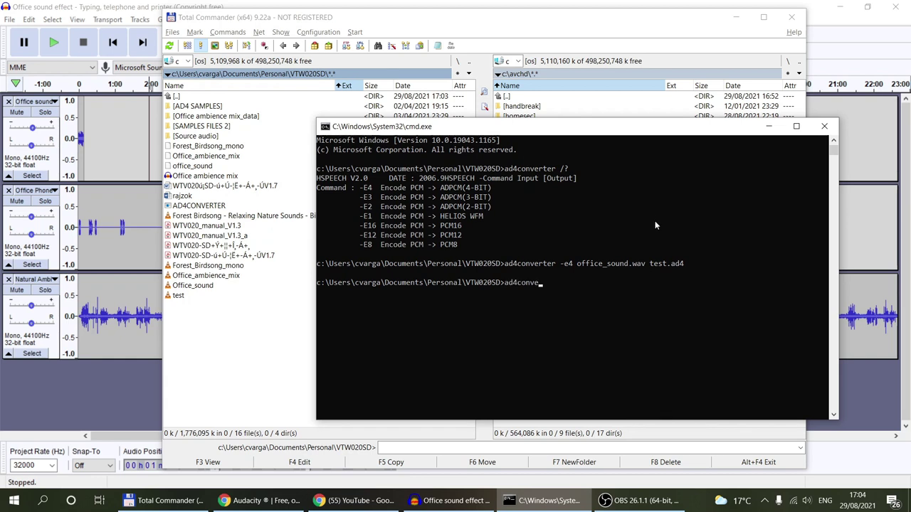
type("rter -e4")
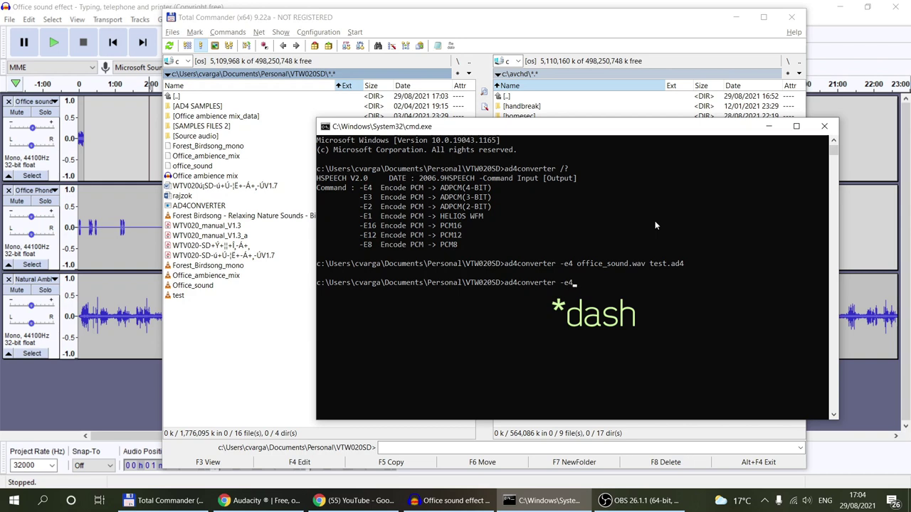
type(" test.was")
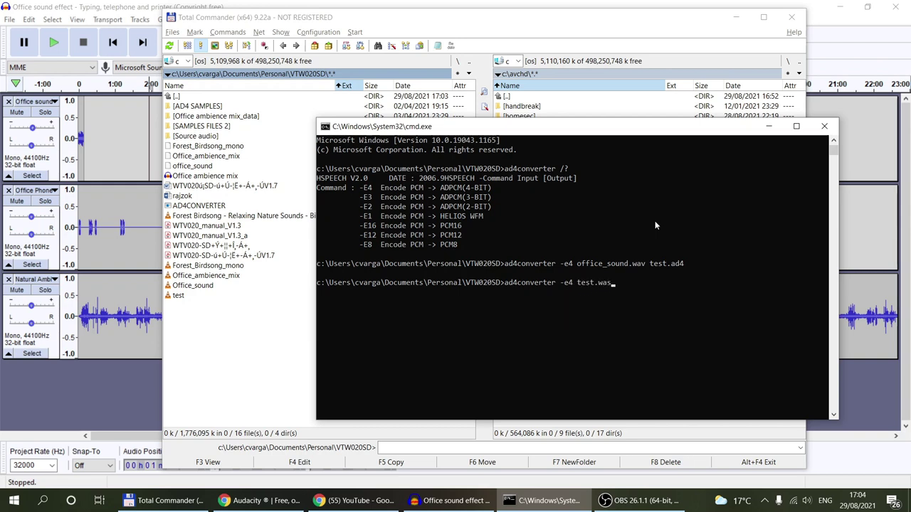
key("BackSpace")
type("v test.ad4")
key("Return")
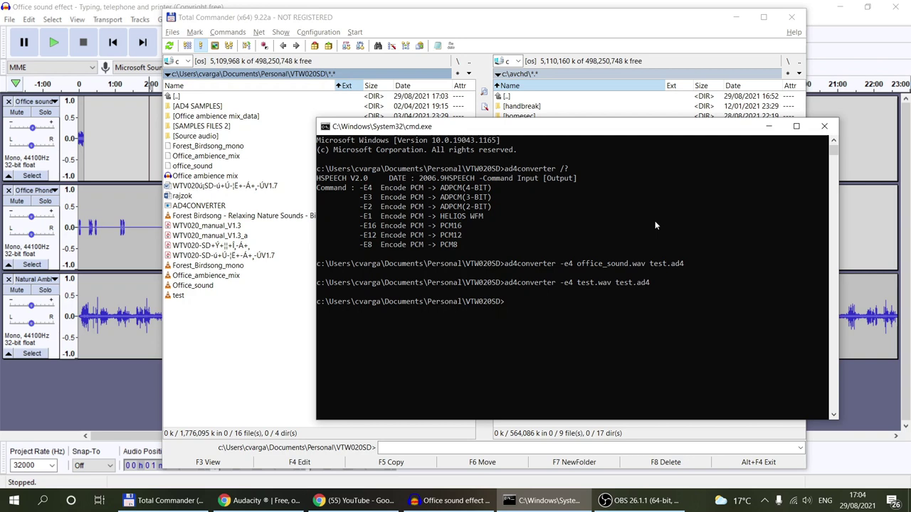
Switch back to Total Commander, locate test.ad4, and examine how files are named in the AD4 SAMPLES and SAMPLES FILES 2 folders
left_click(293, 204)
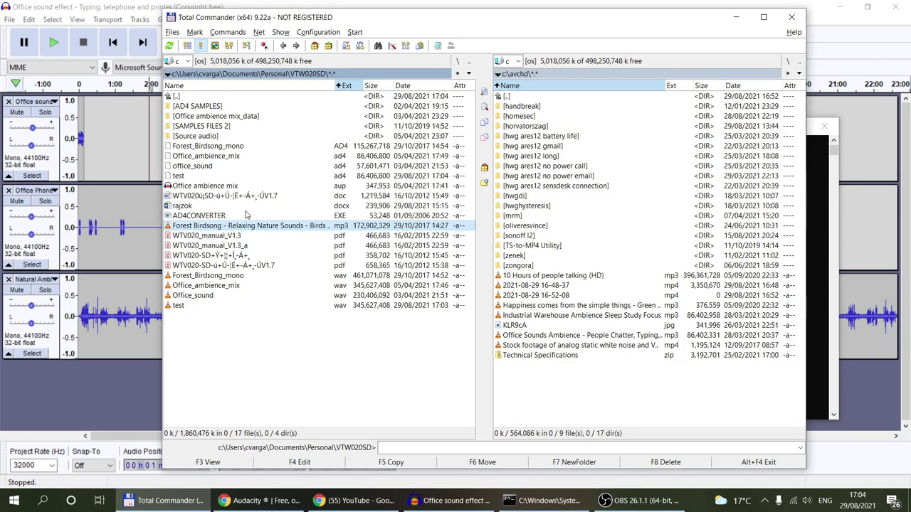
left_click(177, 178)
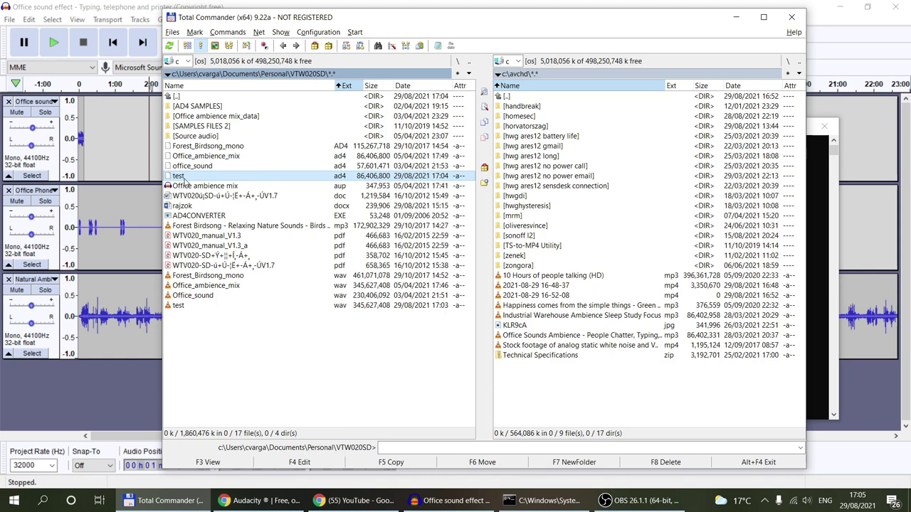
double_click(201, 107)
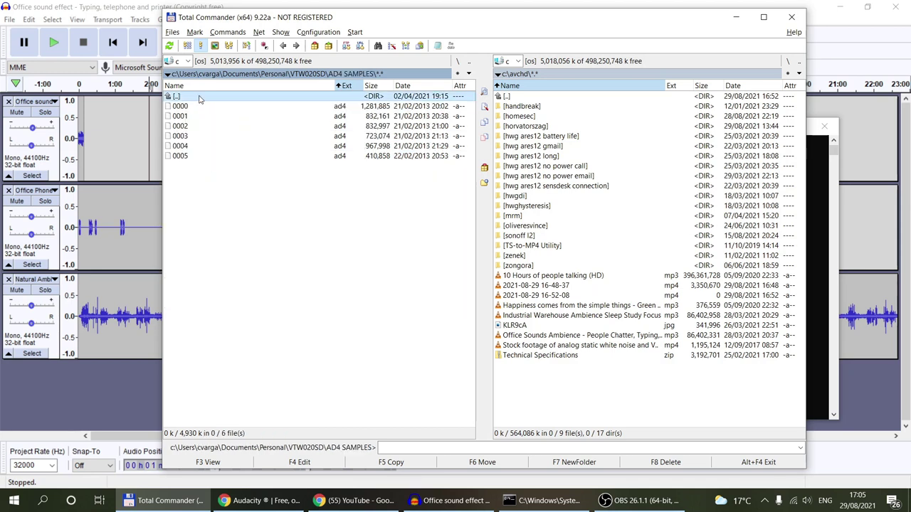
double_click(199, 97)
double_click(205, 126)
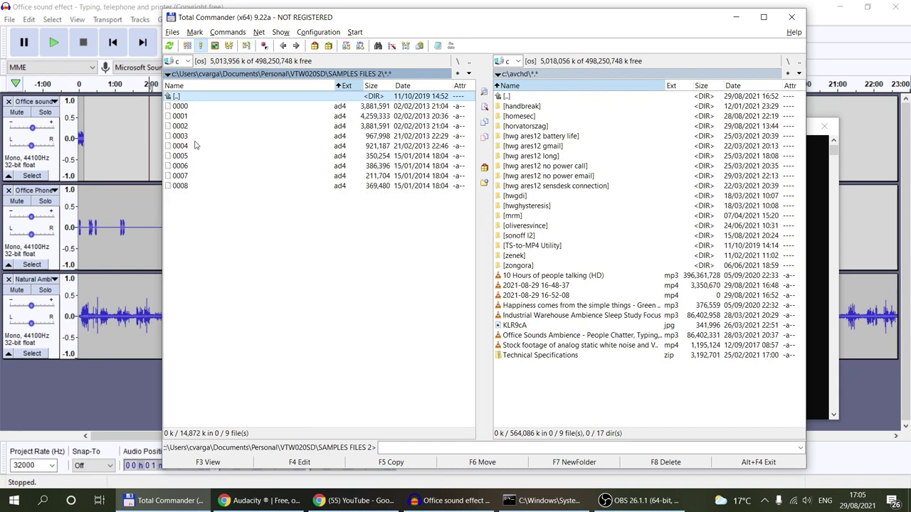
double_click(217, 97)
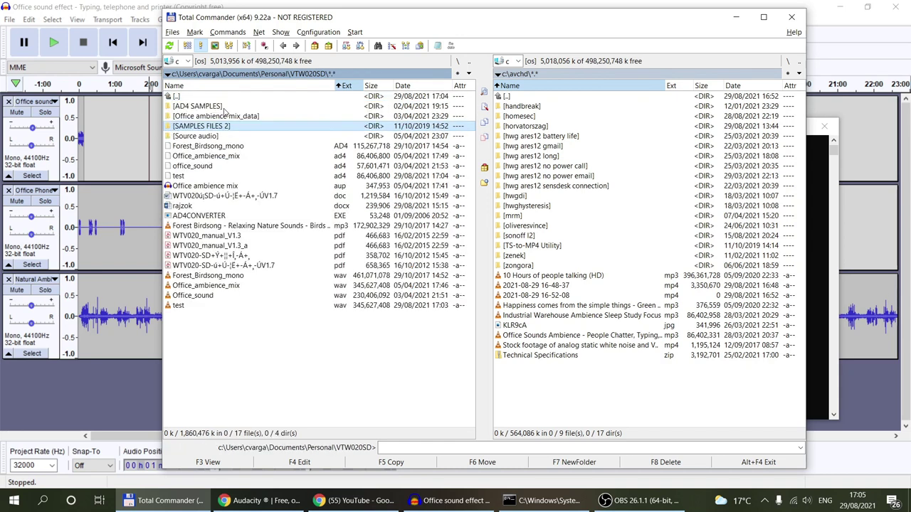
double_click(225, 111)
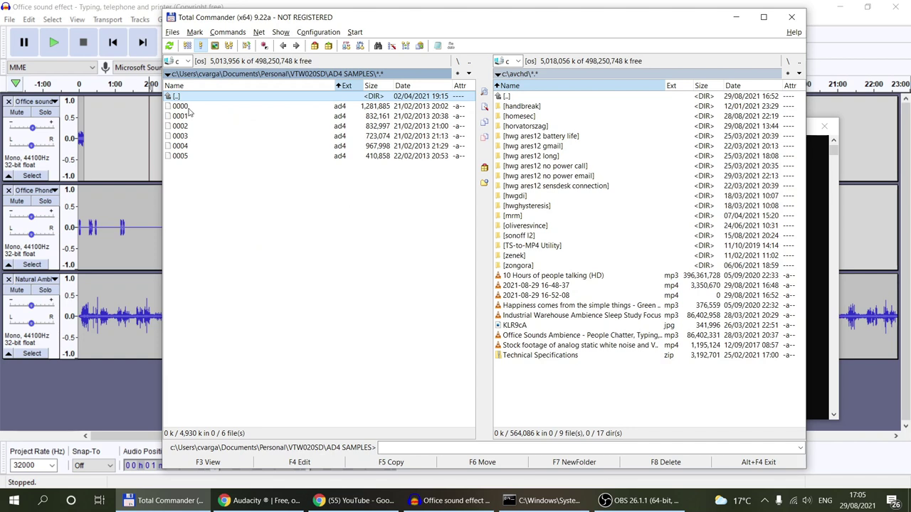
left_click(190, 108)
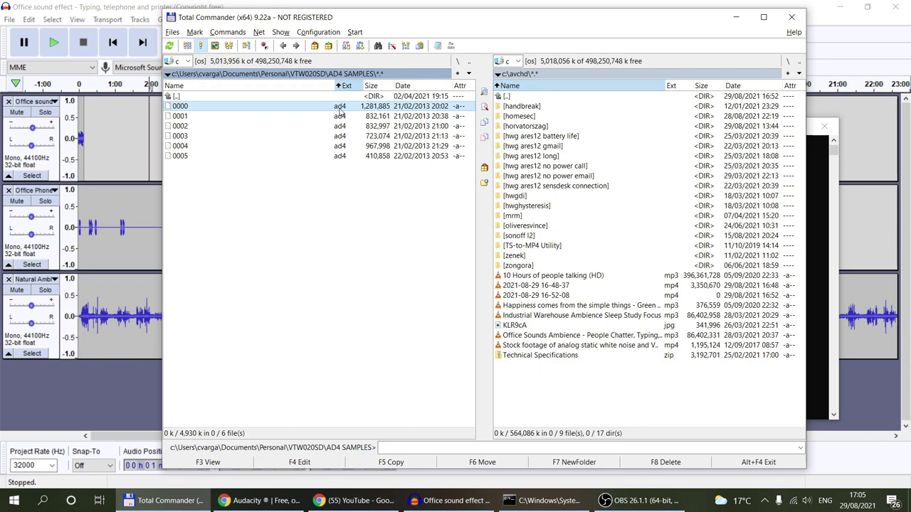
double_click(218, 98)
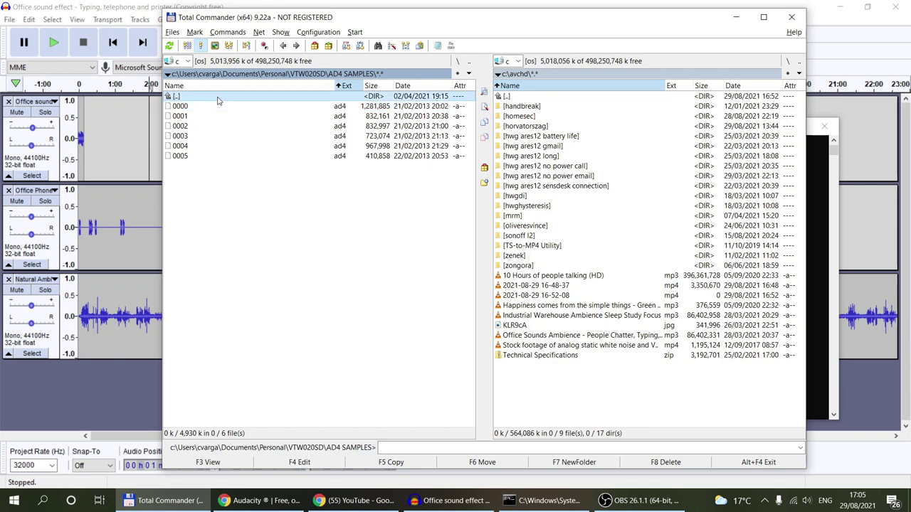
Rename test.ad4 in the VTW020SD folder to 0000.ad4
left_click(203, 175)
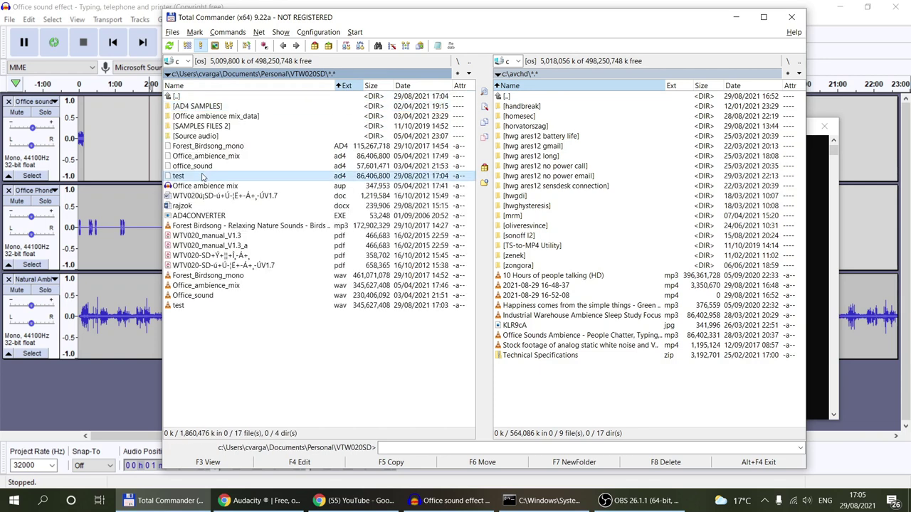
left_click(203, 176)
key("Home")
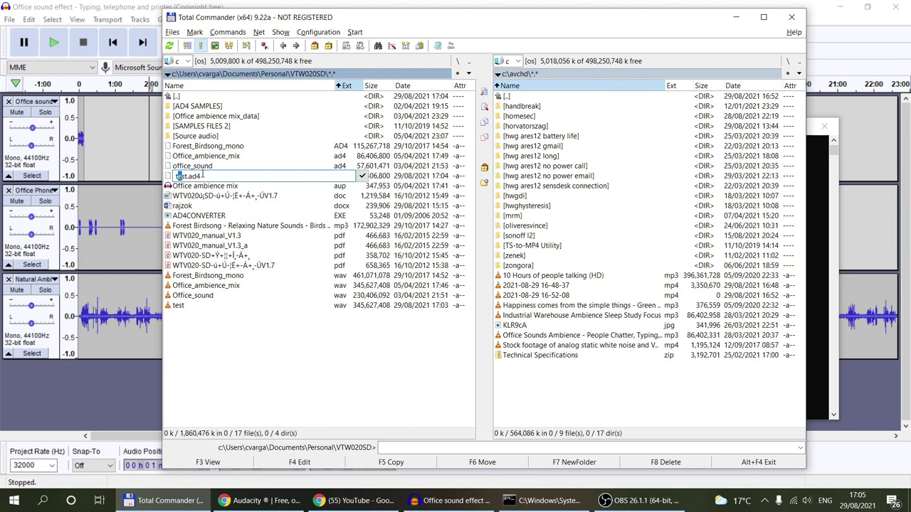
type("0000")
key("Return")
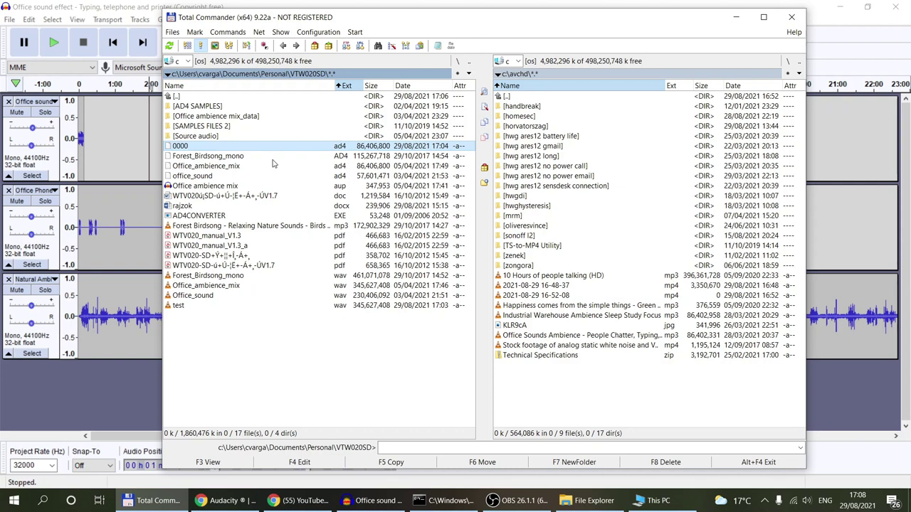
Switch to File Explorer and check the file system of SD Card (E:) in its properties
left_click(659, 502)
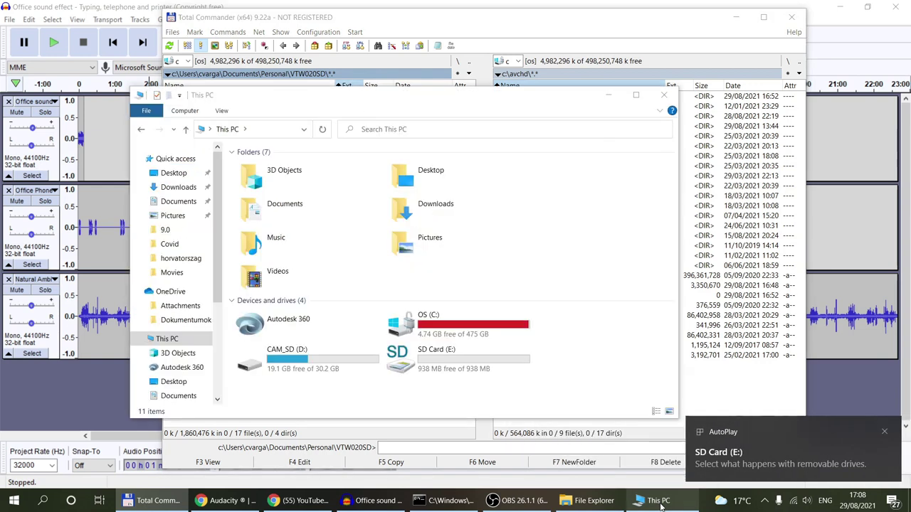
left_click(427, 366)
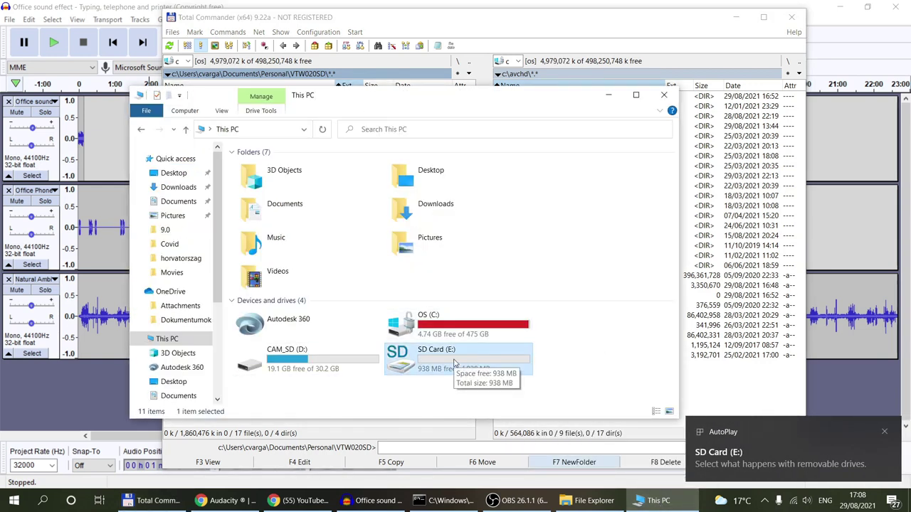
right_click(454, 364)
left_click(484, 352)
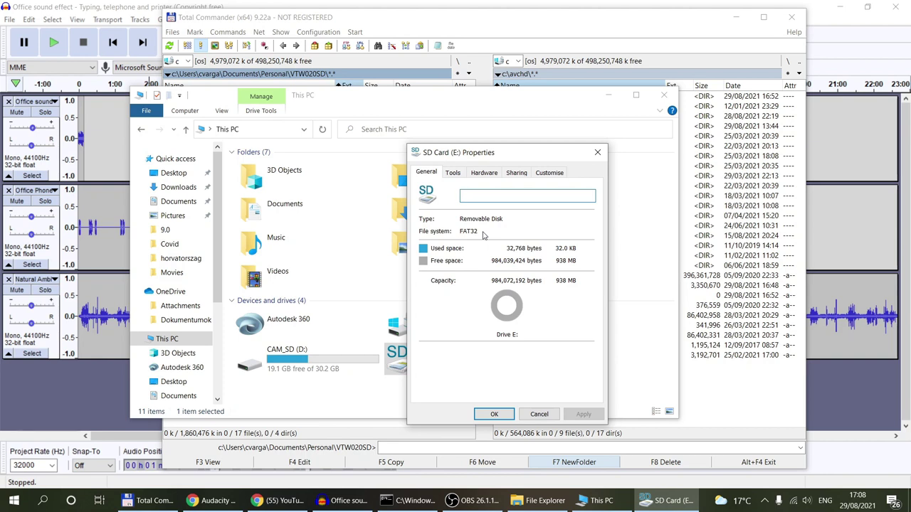
left_click(539, 414)
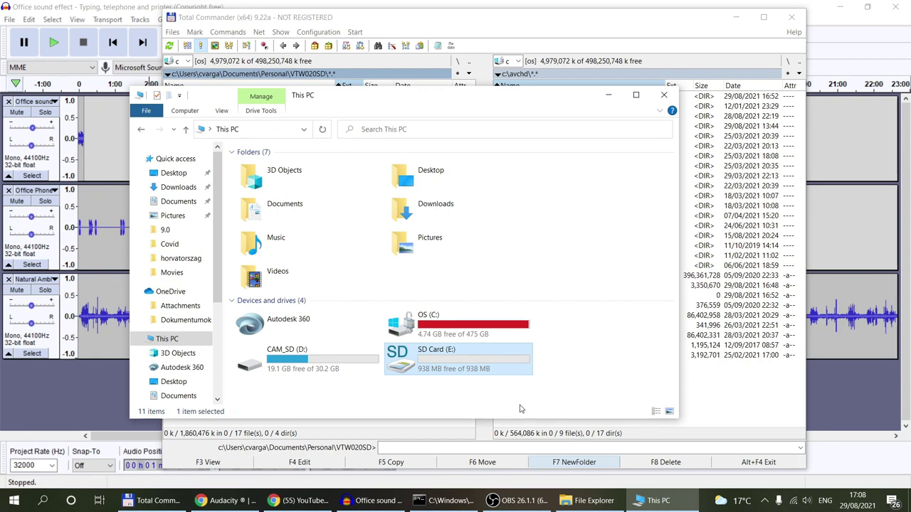
Quick-format SD Card (E:) with the FAT (Default) file system and a 16-kilobyte allocation unit size
right_click(469, 363)
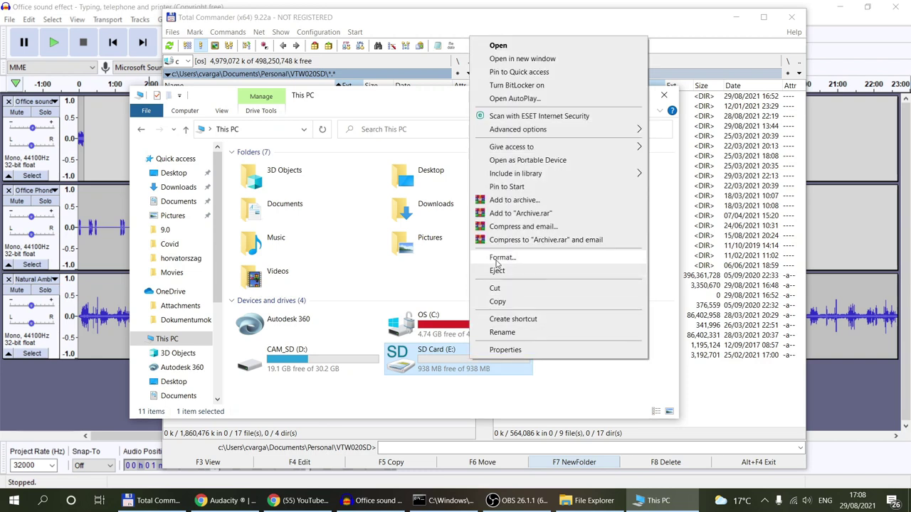
left_click(496, 259)
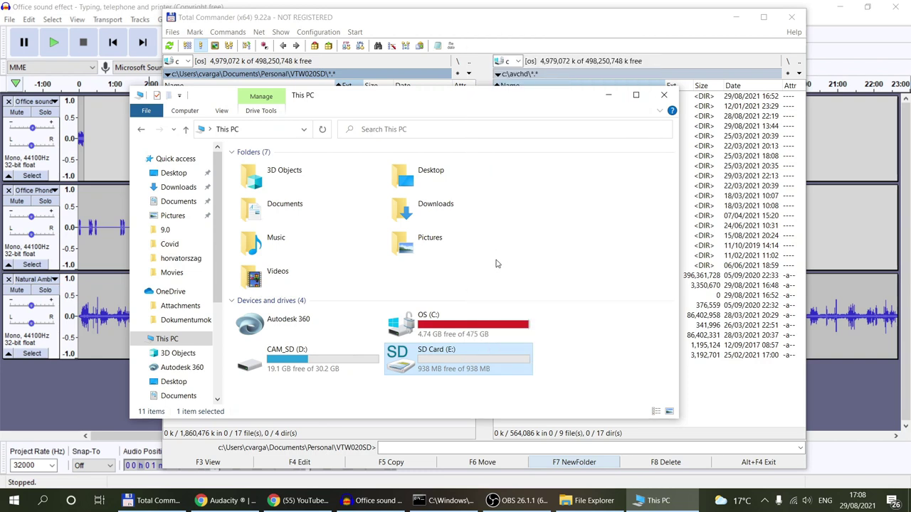
left_click_drag(250, 224, 388, 121)
left_click(371, 169)
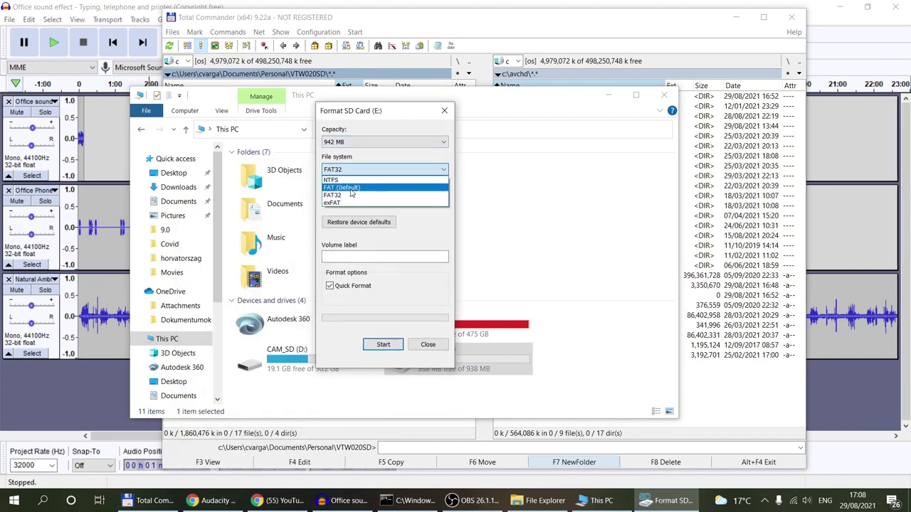
left_click(343, 188)
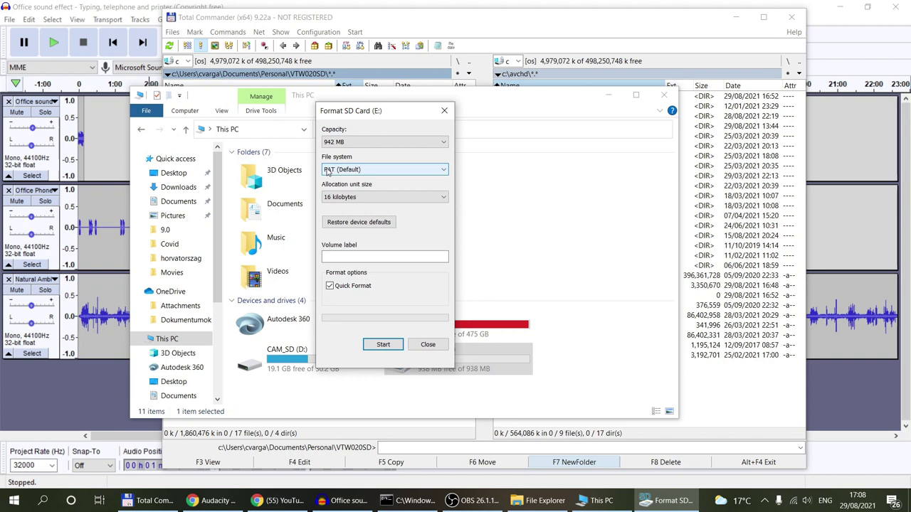
left_click(385, 345)
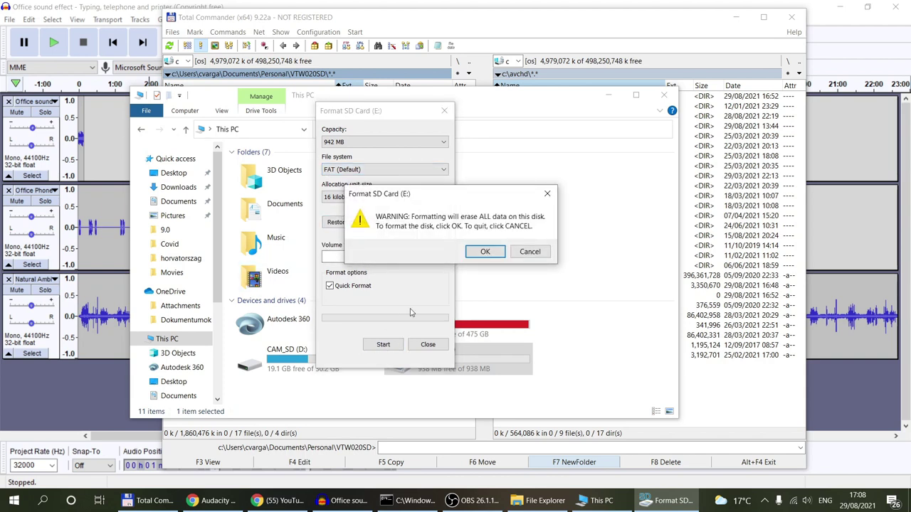
left_click(485, 252)
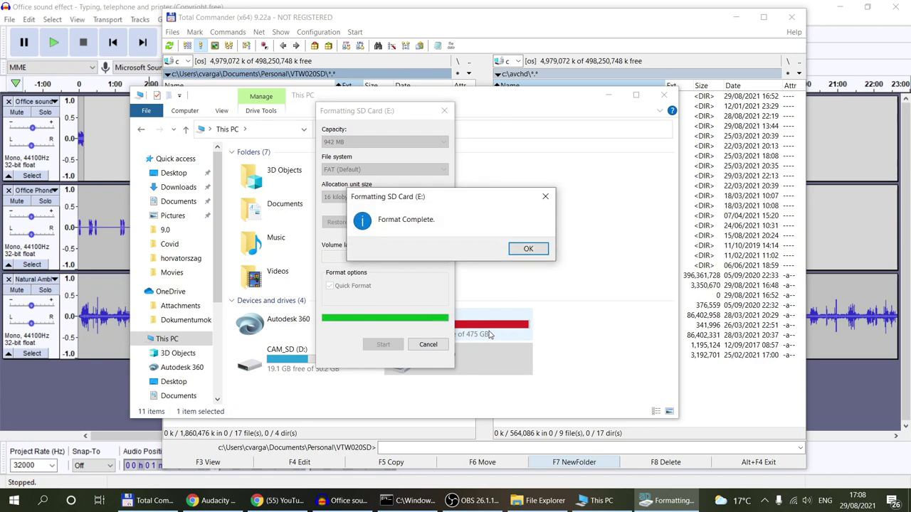
left_click(528, 249)
left_click(428, 345)
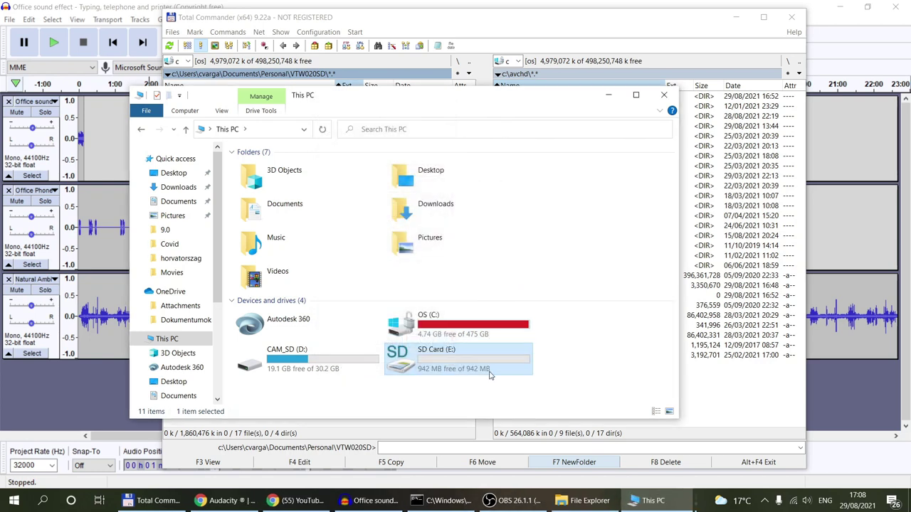
Check the file system of the newly formatted SD Card (E:) in its properties
right_click(452, 356)
left_click(484, 345)
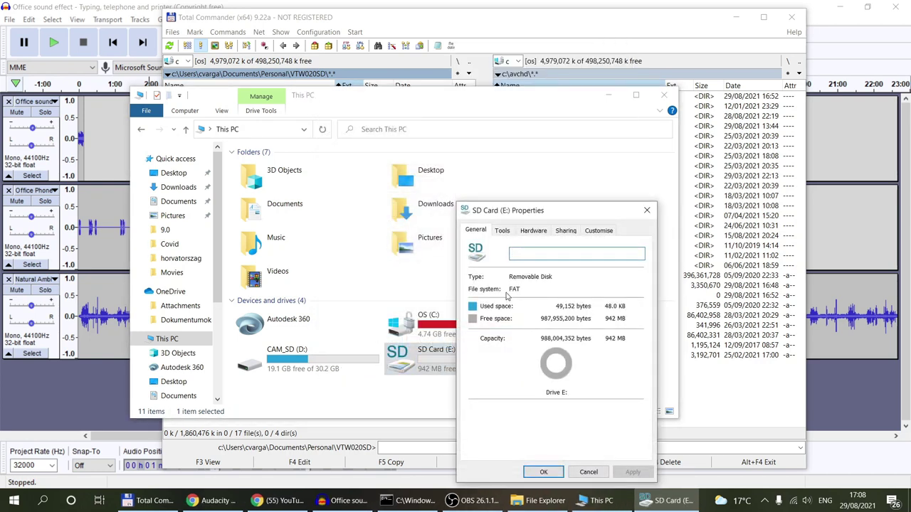
left_click(587, 472)
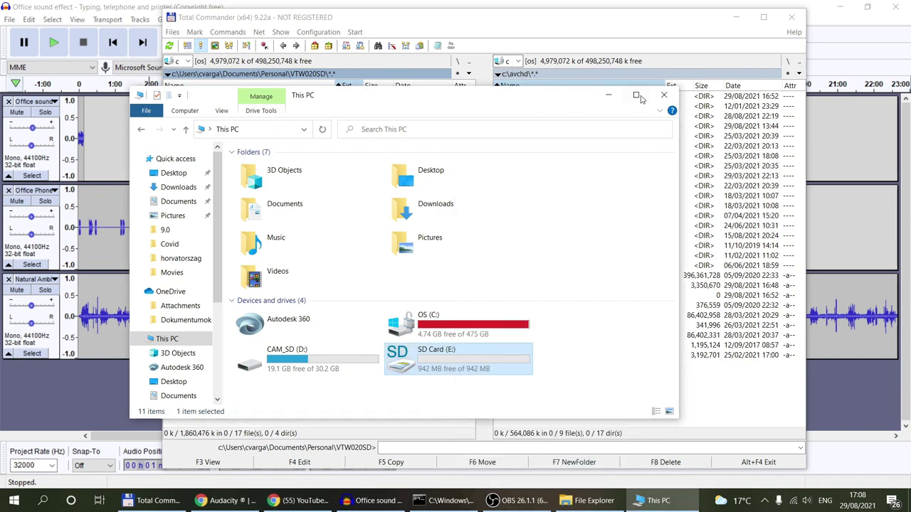
Switch to Total Commander and copy 0000.ad4 from the VTW020SD folder to the root of the SD card (E:)
left_click(575, 45)
left_click(517, 62)
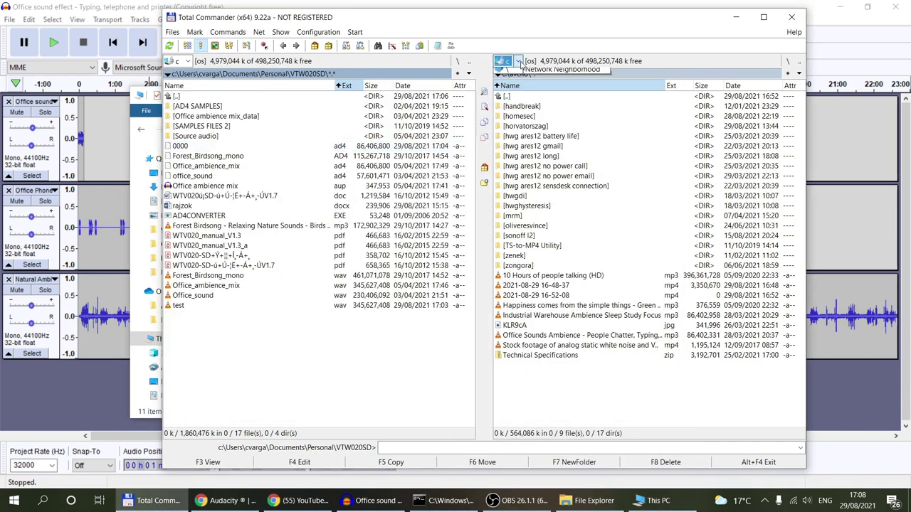
left_click(535, 93)
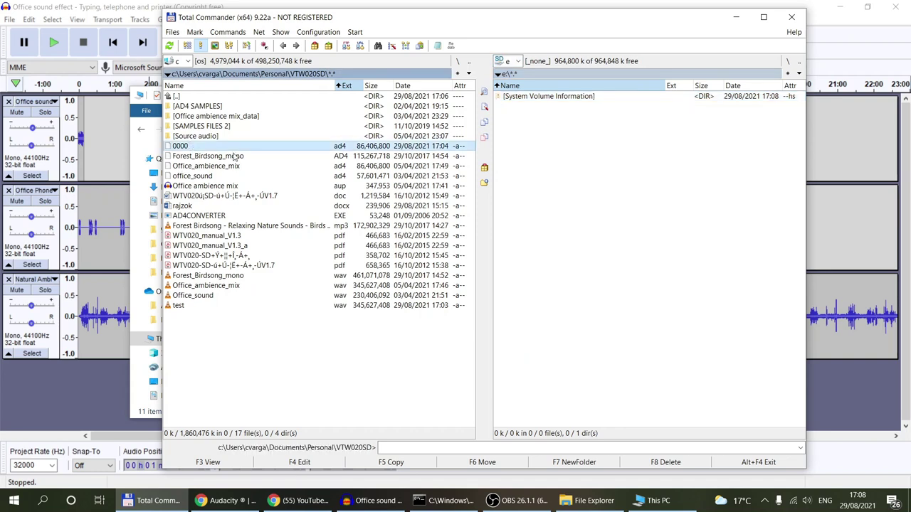
key("F5")
key("Return")
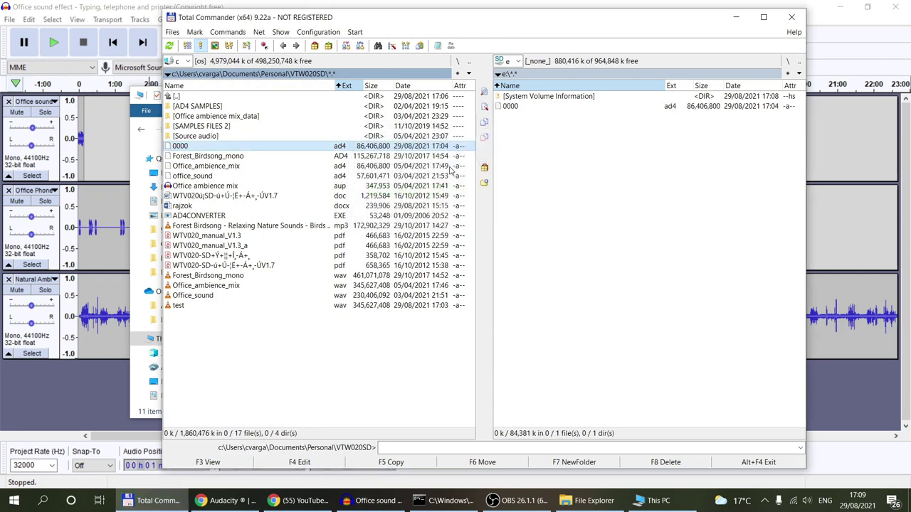
Change the file pane showing the SD card to drive C: and safely eject the card from Windows
left_click(509, 61)
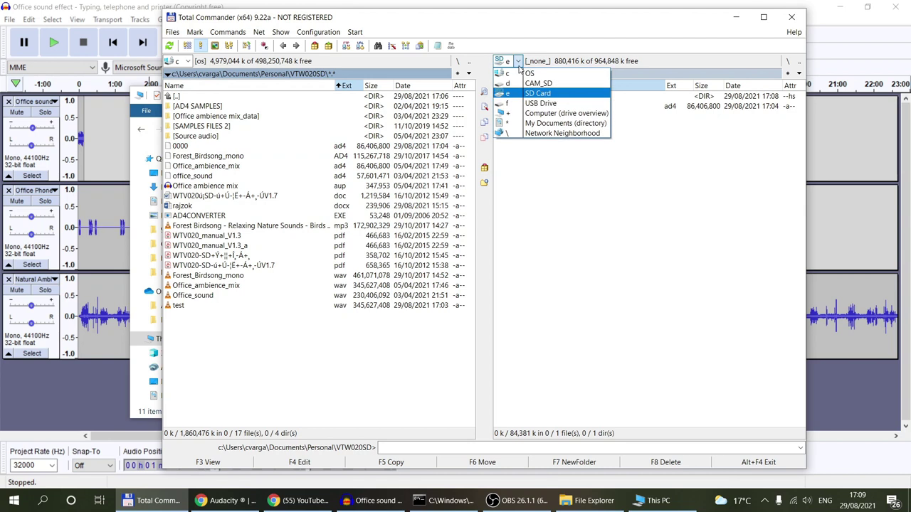
left_click(514, 73)
left_click(765, 500)
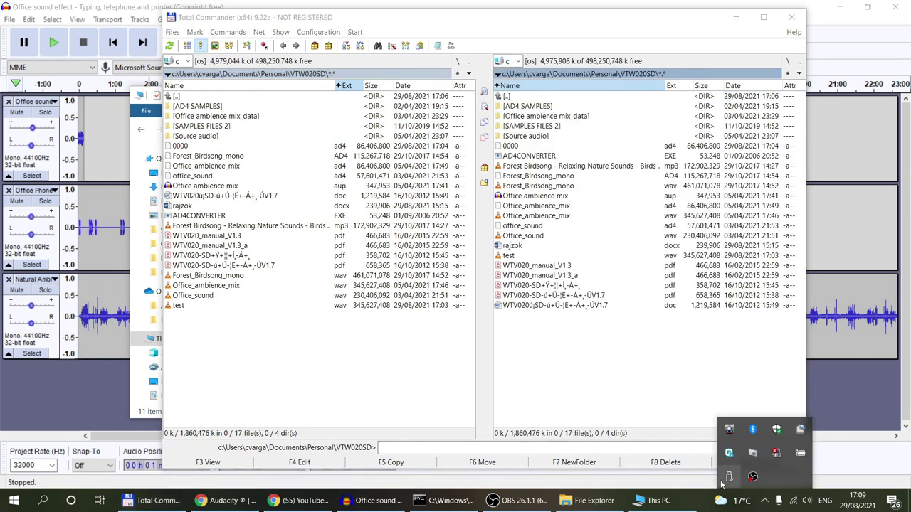
left_click(730, 477)
left_click(773, 467)
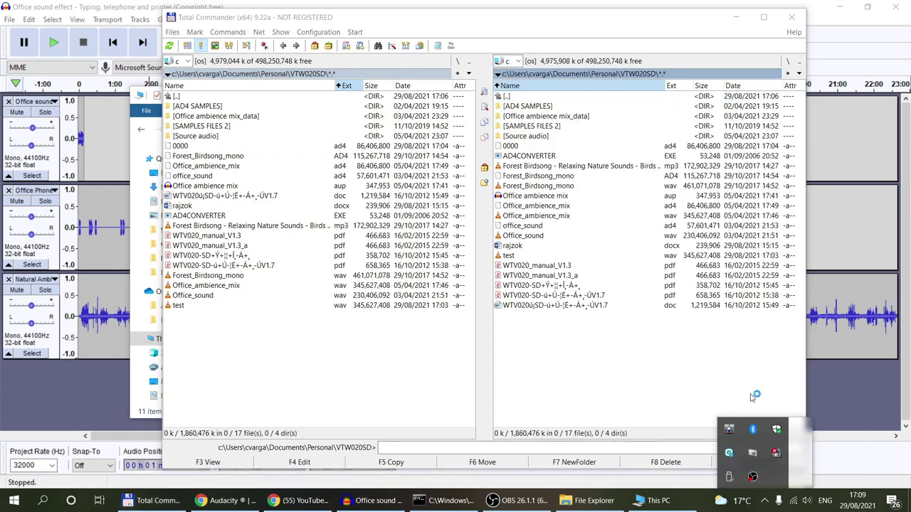
Reposition the Total Commander window, and review the file system of SD Card (E:) in File Explorer's drive properties
left_click(568, 10)
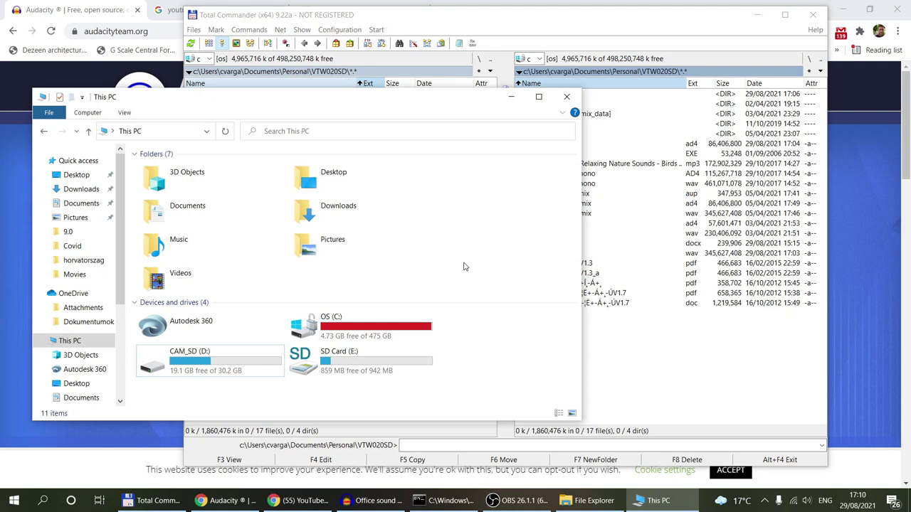
left_click_drag(467, 20, 492, 24)
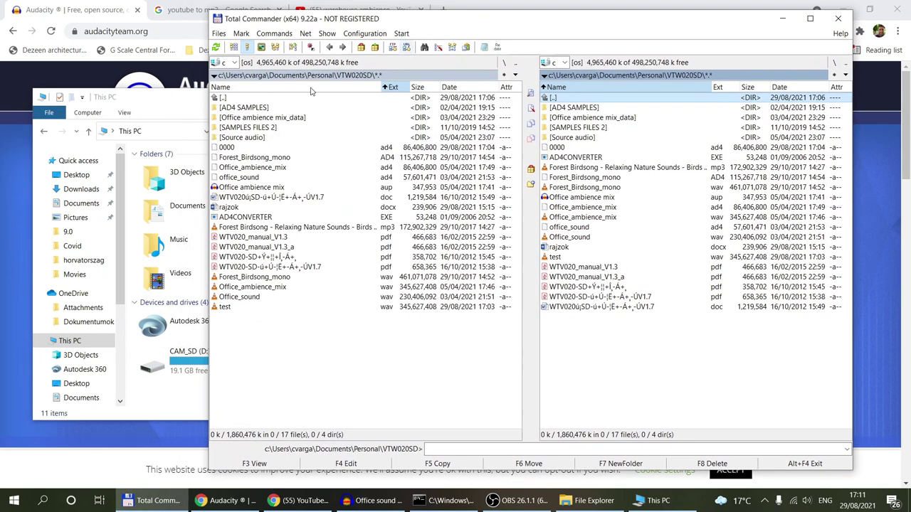
left_click(171, 102)
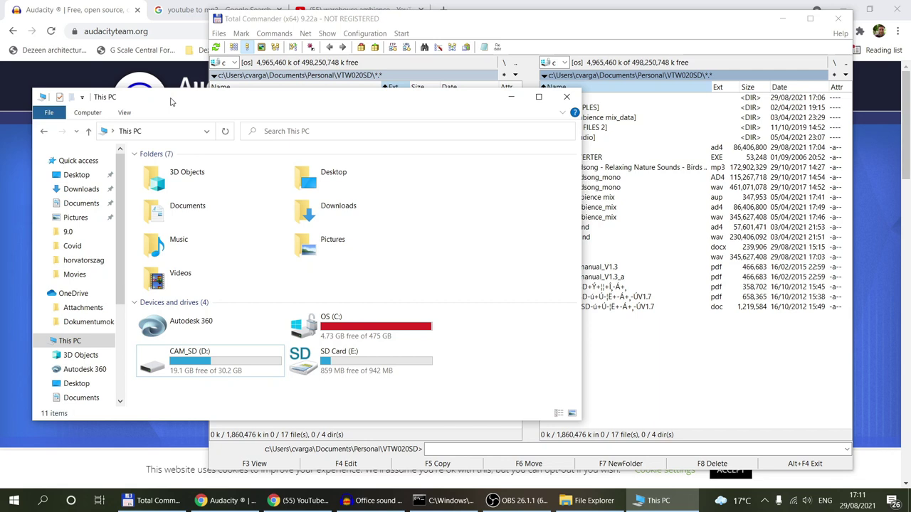
left_click(360, 372)
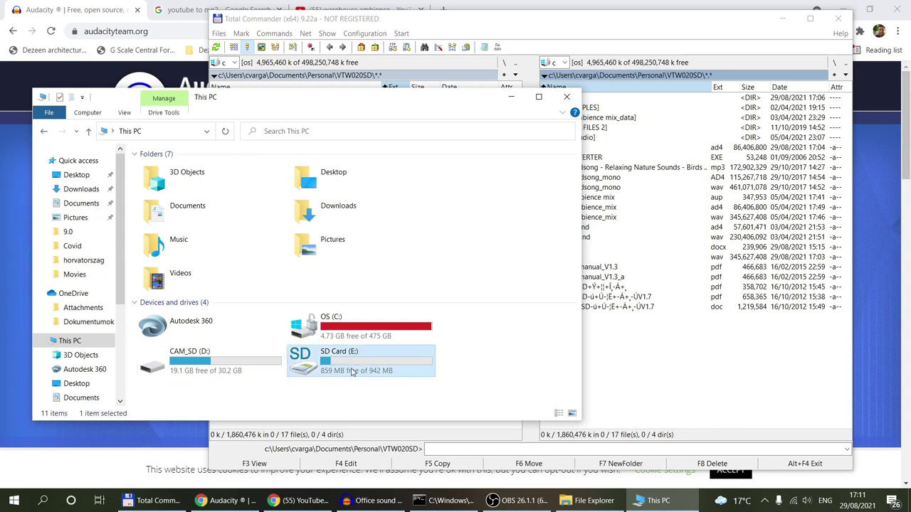
right_click(358, 371)
left_click(387, 359)
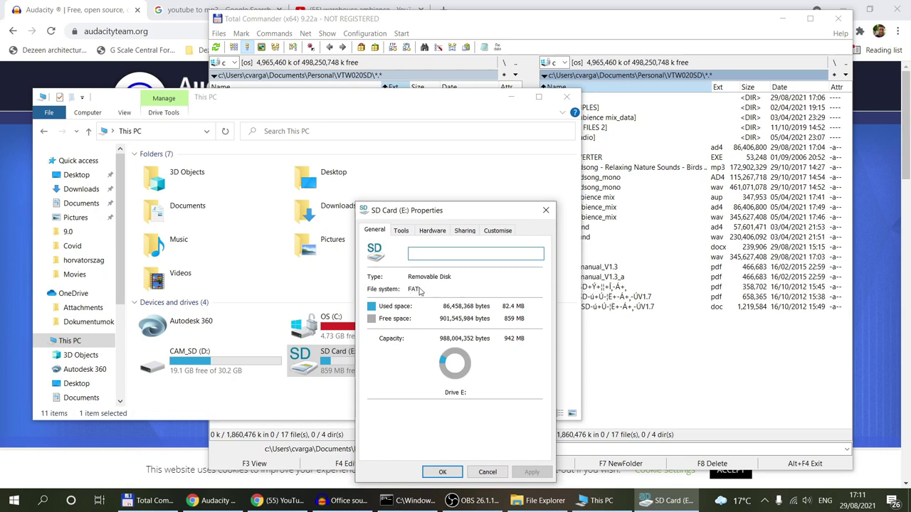
left_click(490, 472)
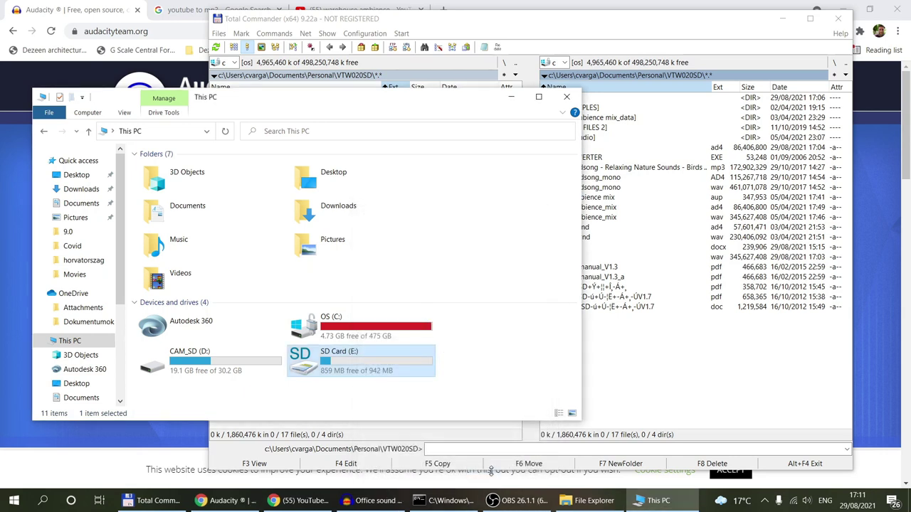
Locate 0000.ad4 in Total Commander's VTW020SD folder, and switch to Audacity to review the project and its sample rate
left_click(475, 29)
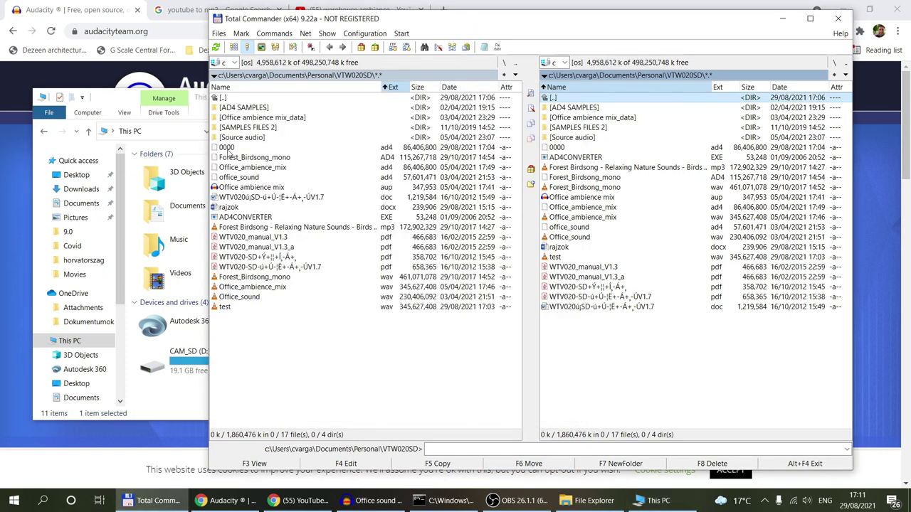
left_click(229, 149)
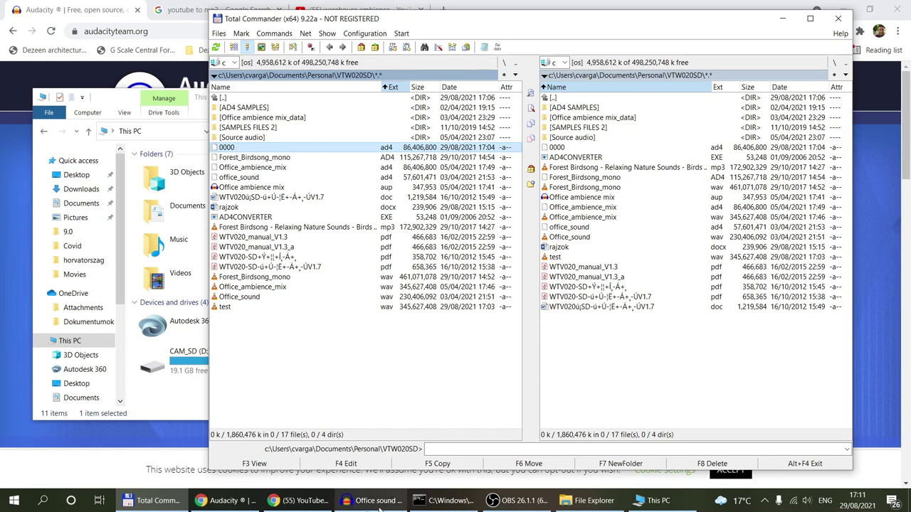
key("alt+Tab")
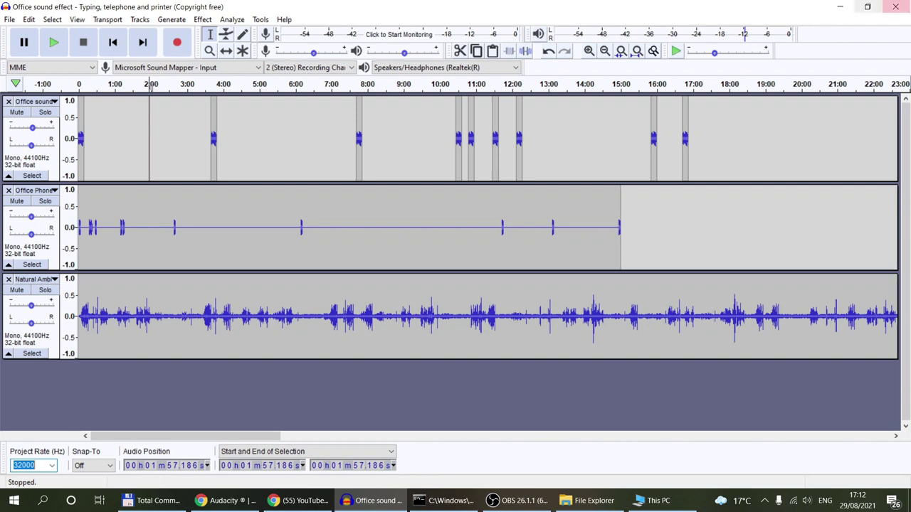
left_click(840, 6)
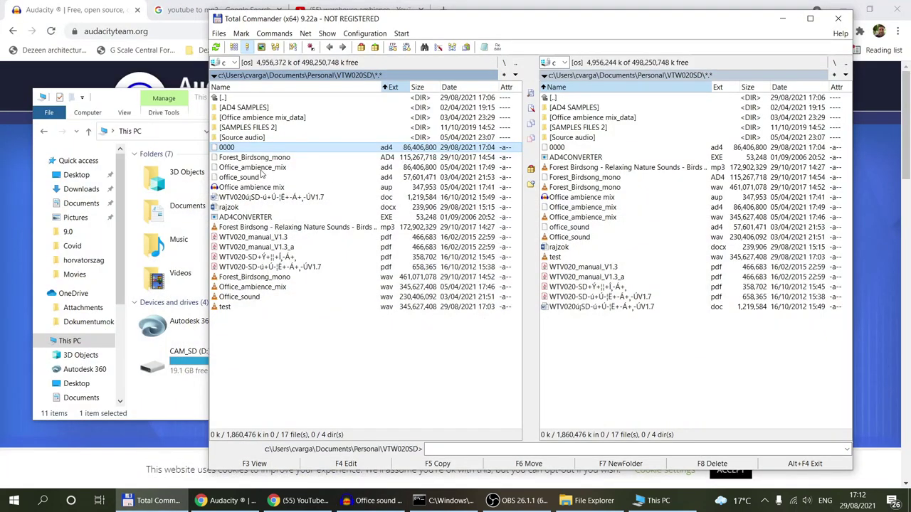
Examine the numbering of the sound files in the AD4 SAMPLES folder and return to VTW020SD
double_click(250, 108)
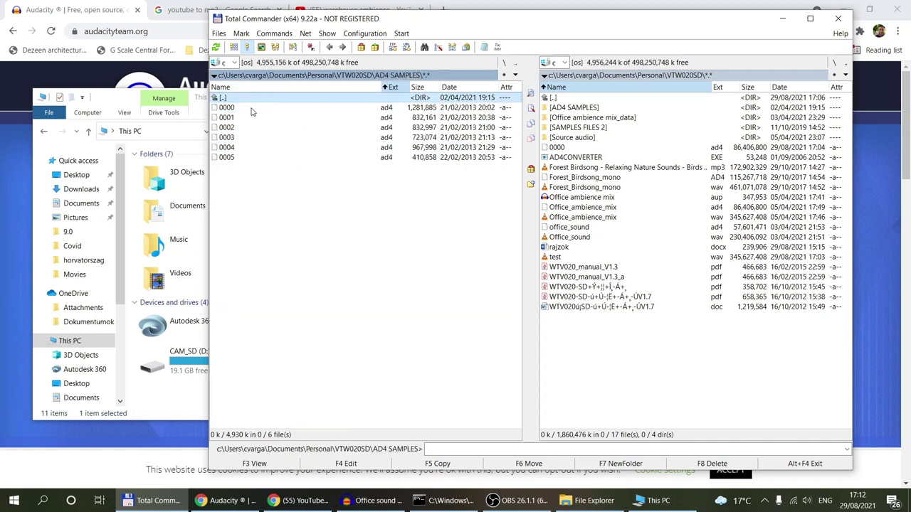
left_click(251, 110)
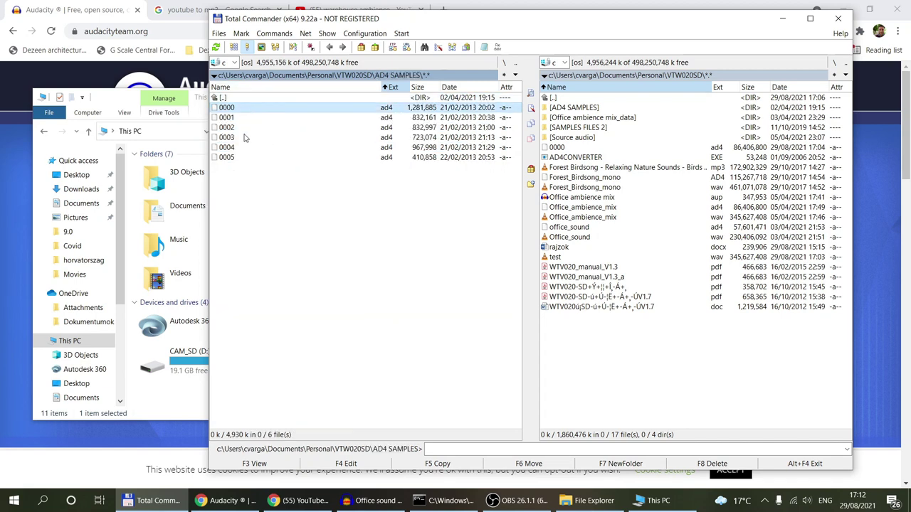
double_click(247, 99)
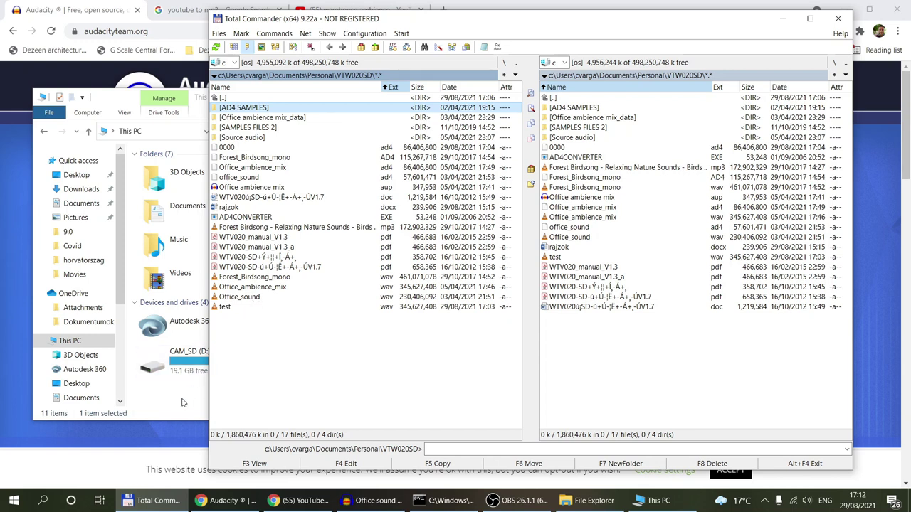
Switch to Audacity, look up the Mix Stereo Down to Mono command for the tracks, and minimise the window
left_click(354, 502)
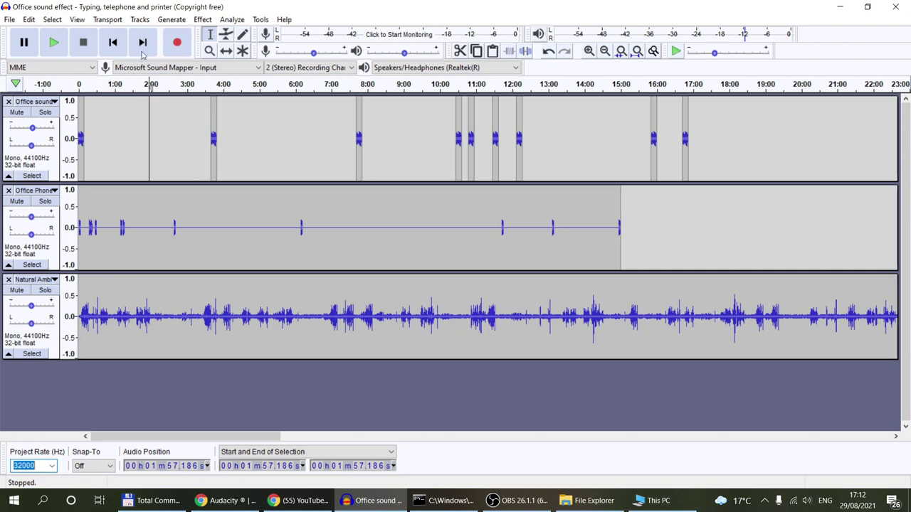
left_click(132, 21)
mouse_move(147, 51)
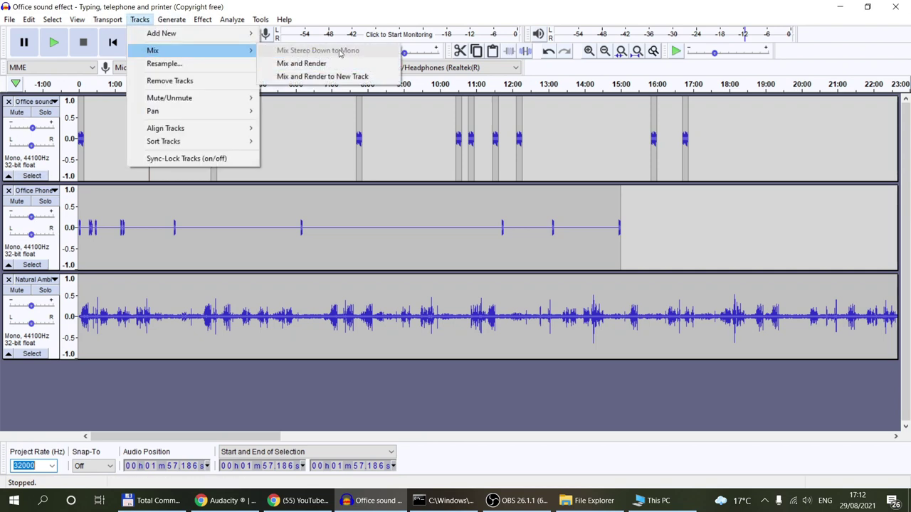
left_click(839, 7)
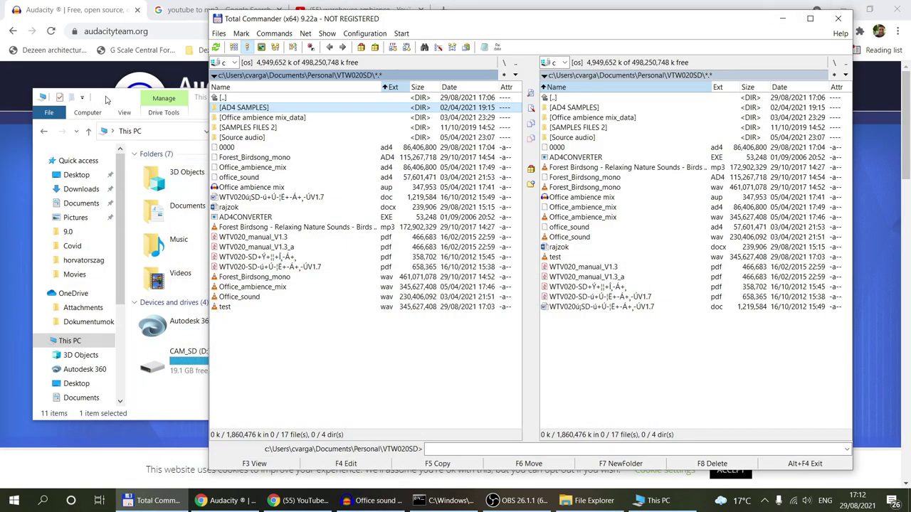
left_click(129, 101)
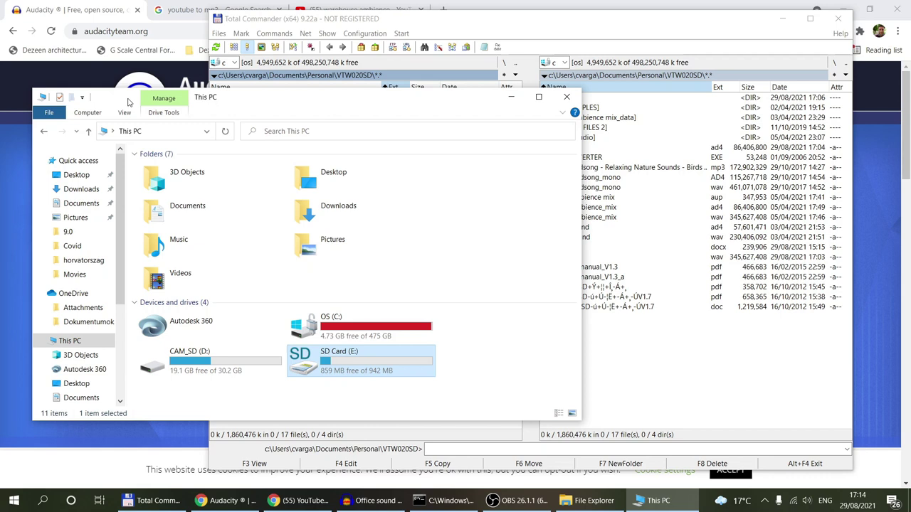
key("alt+Tab")
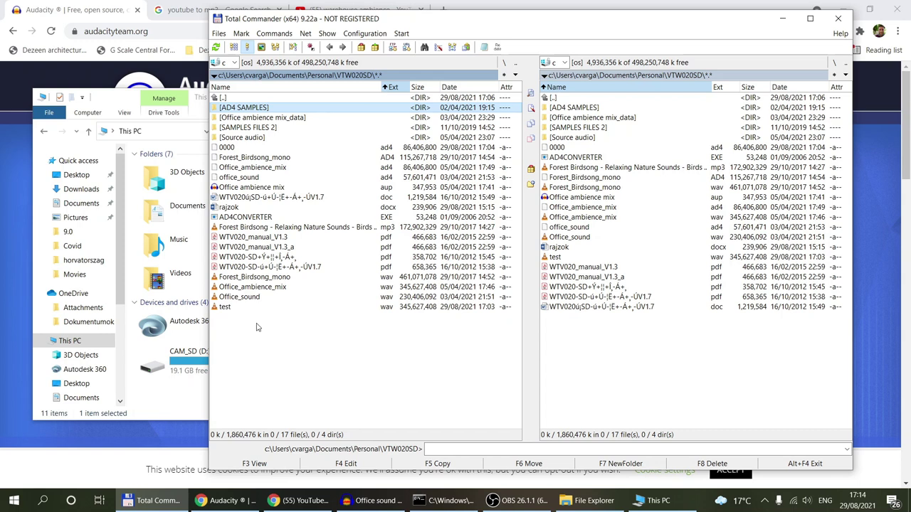
key("alt+Tab")
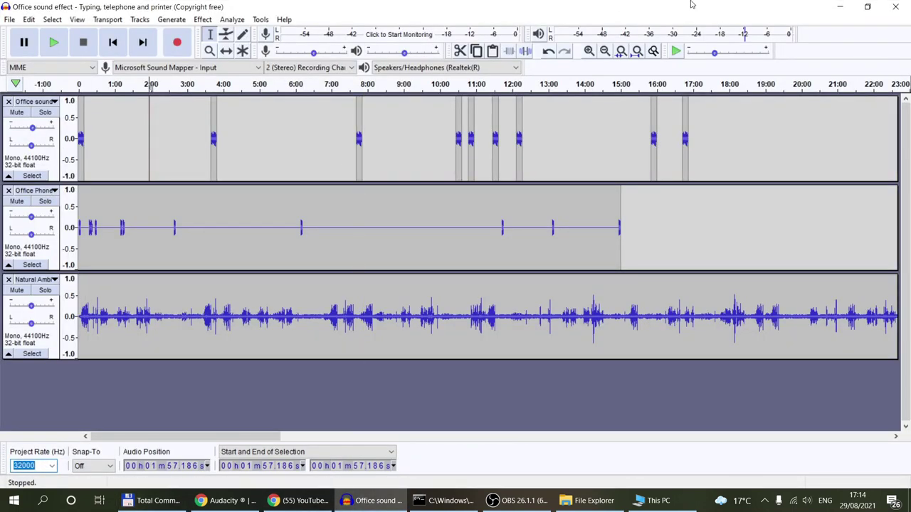
left_click(841, 9)
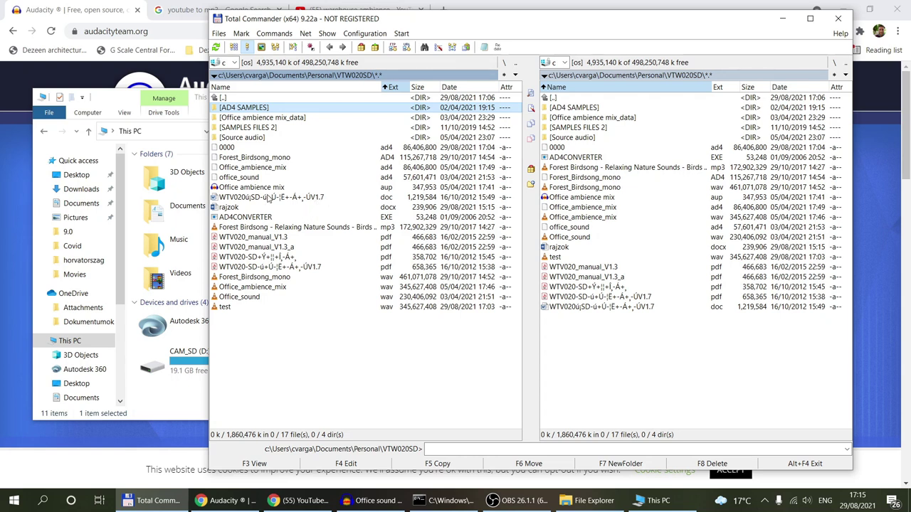
left_click(268, 199)
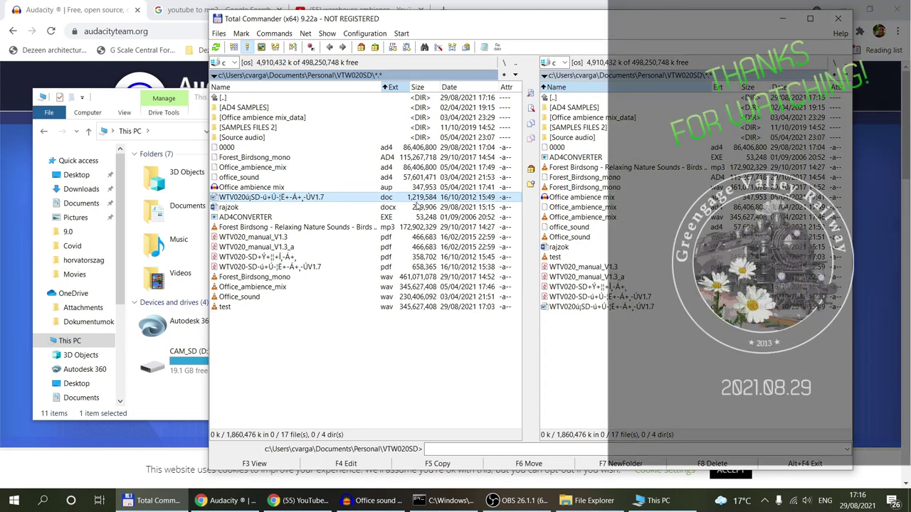